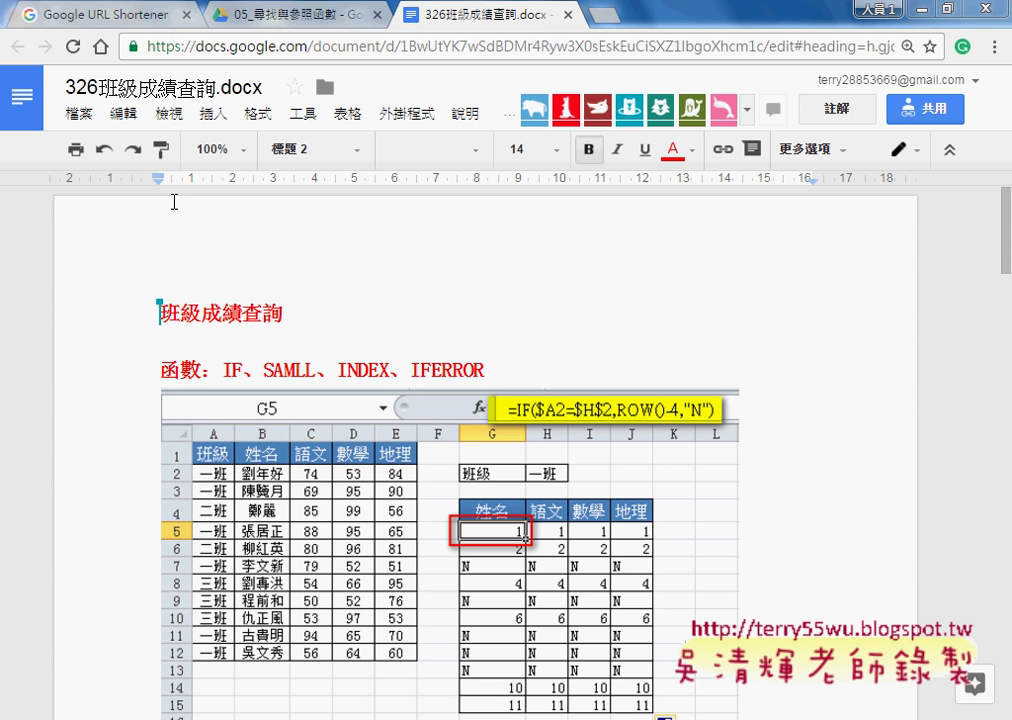
Set class cell H2 to 一班 and run the 班級 macro to list its students
left_click_drag(222, 370, 492, 370)
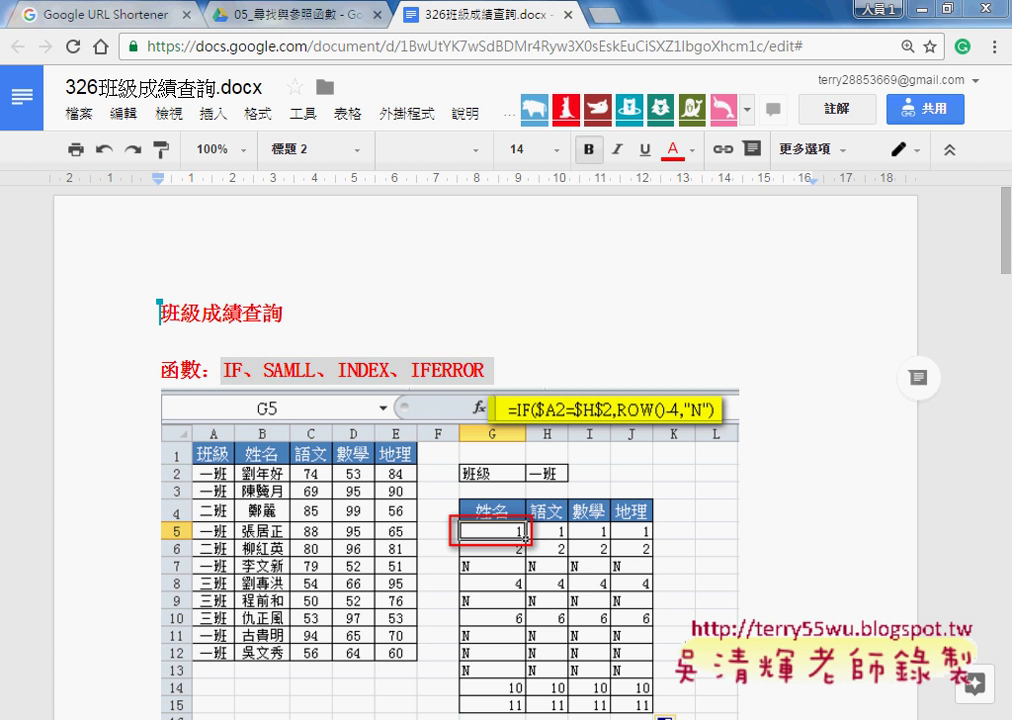
left_click(349, 650)
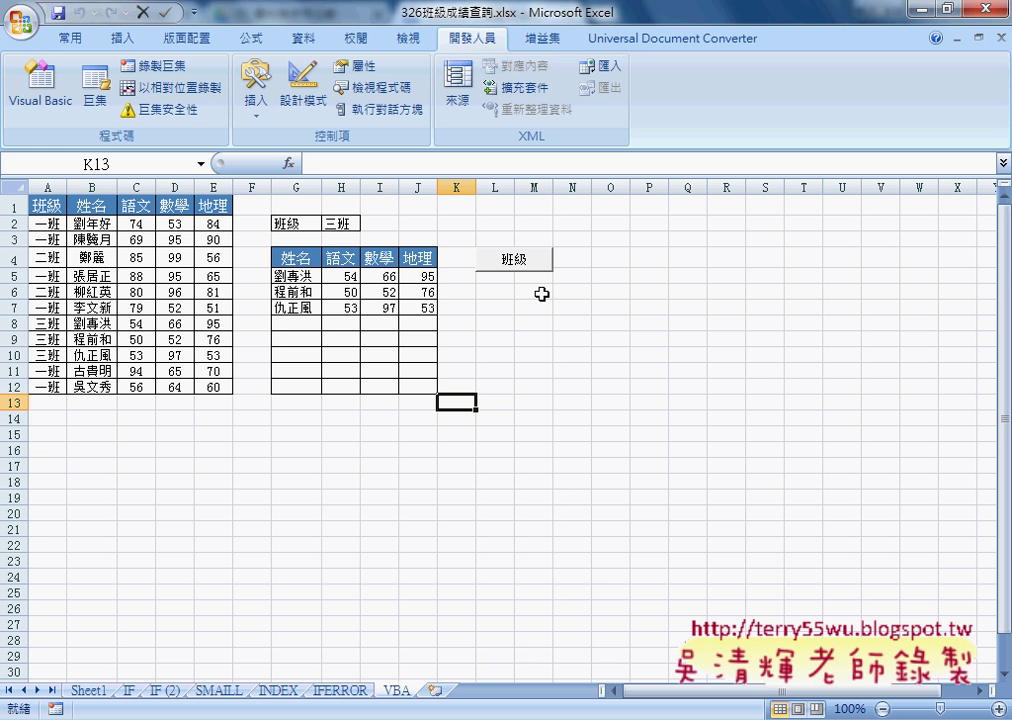
left_click(352, 223)
left_click(369, 223)
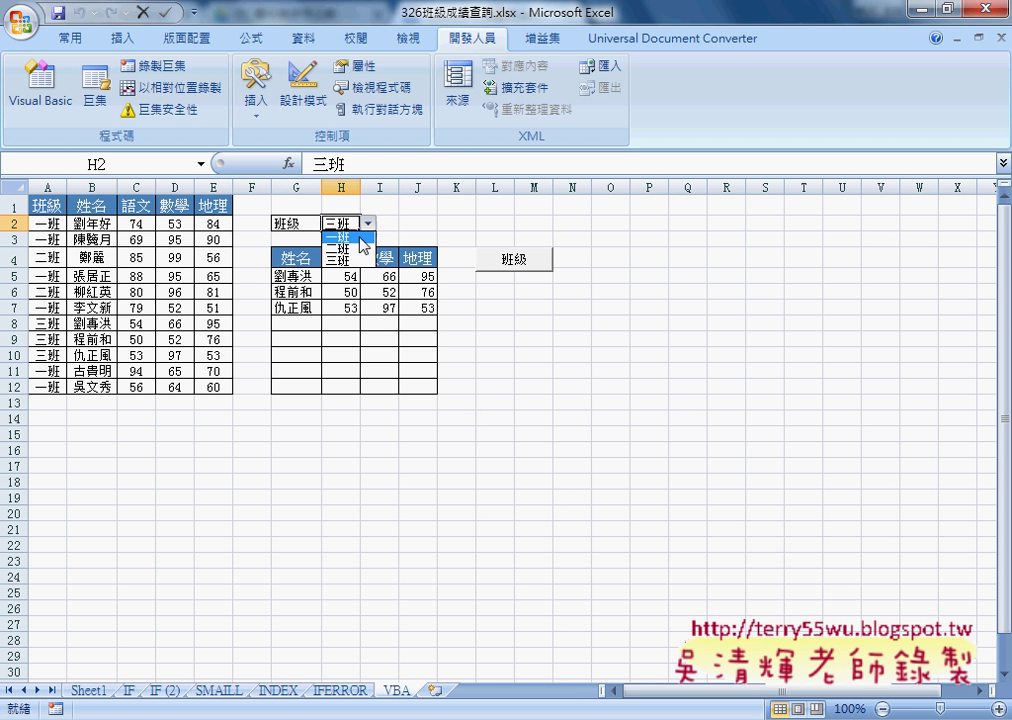
left_click(340, 240)
left_click(499, 266)
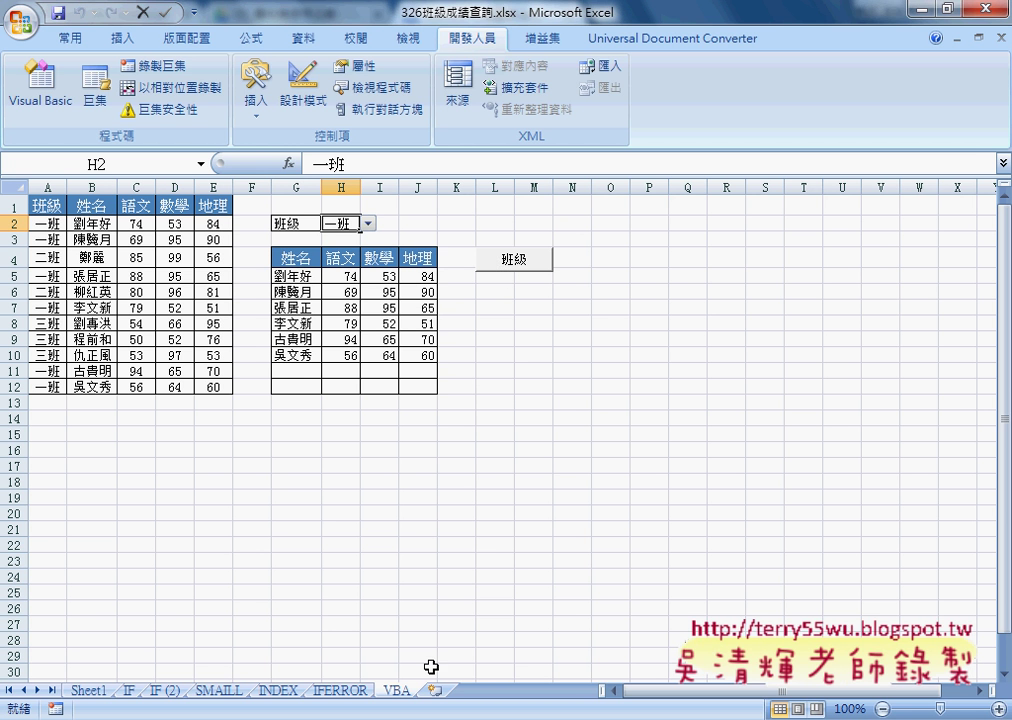
Review the 班級 macro's For loop, If block and H2 class comparison, then go to the SMALL sheet
mouse_move(390, 716)
left_click(497, 580)
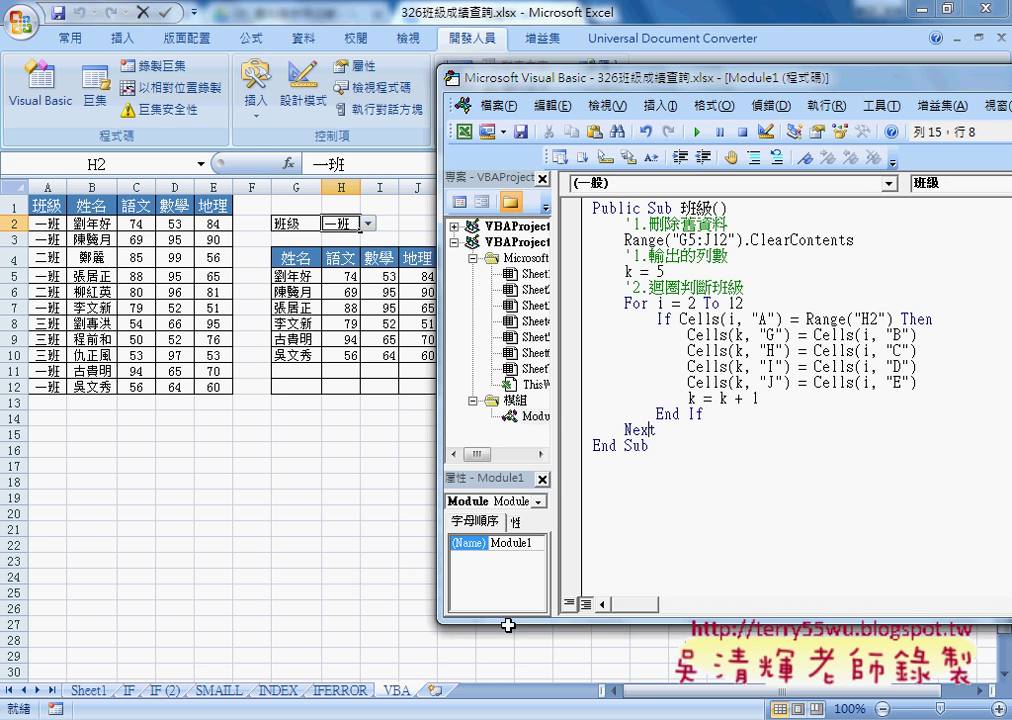
left_click_drag(485, 78, 428, 67)
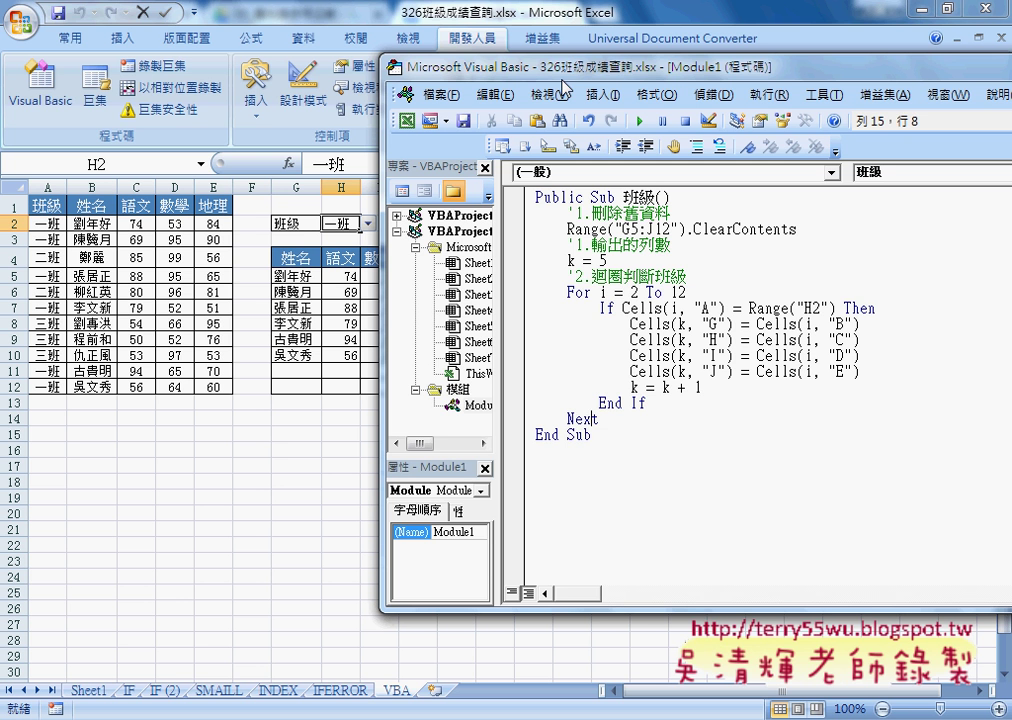
double_click(578, 292)
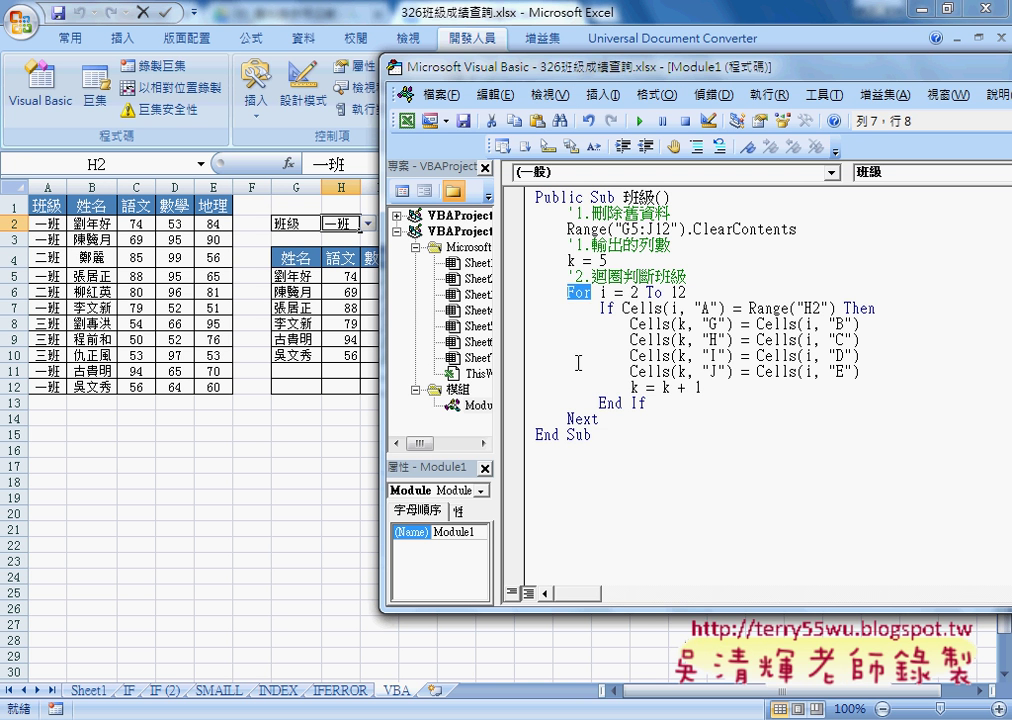
double_click(572, 419)
double_click(610, 404)
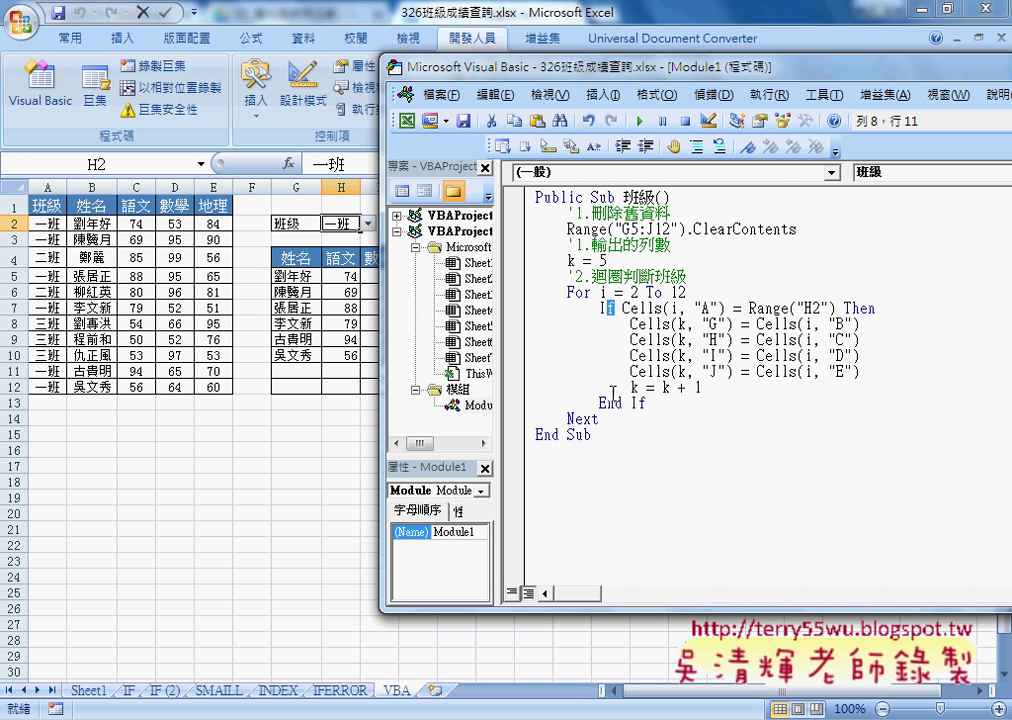
left_click_drag(623, 309, 696, 309)
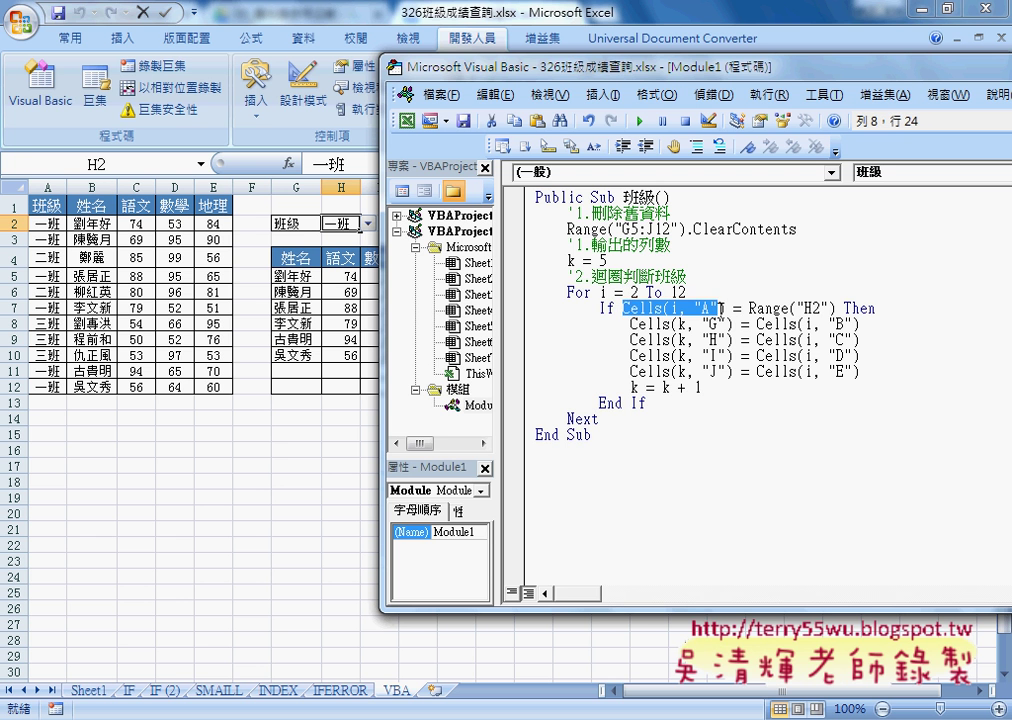
left_click_drag(829, 309, 748, 309)
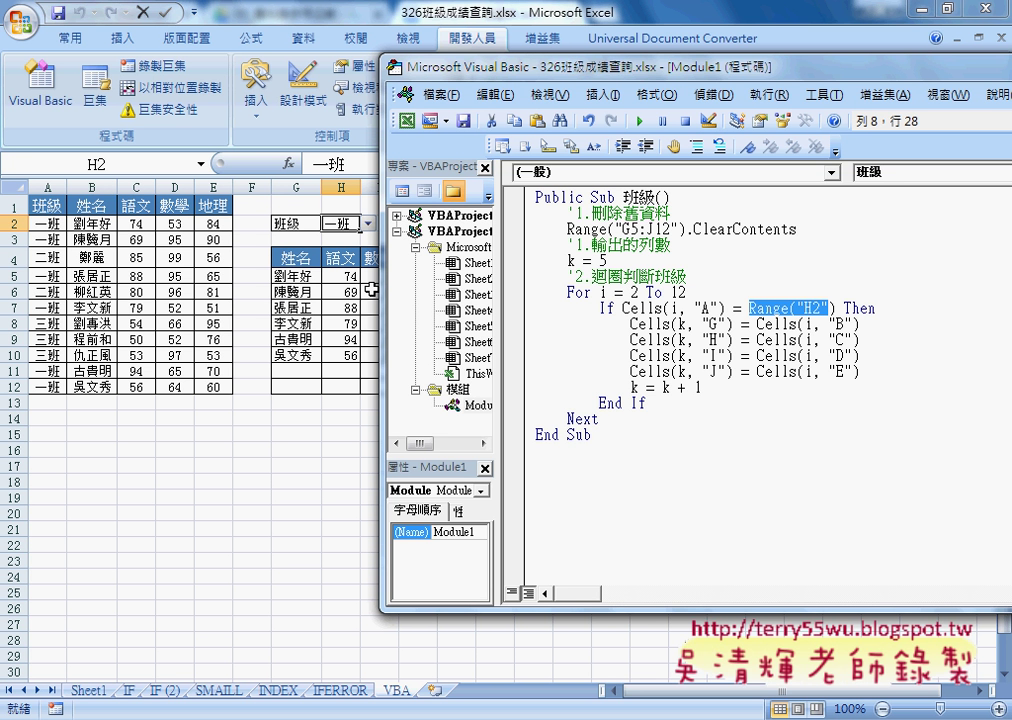
left_click(210, 691)
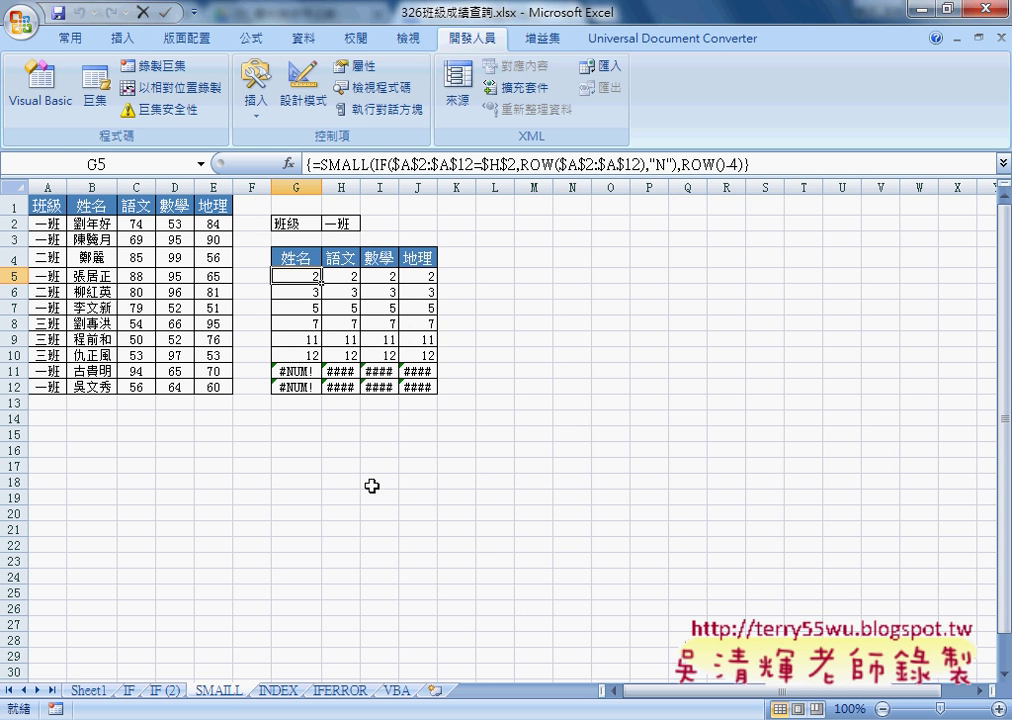
Highlight the document's SMALL array formula, then just the word SMALL
left_click(466, 613)
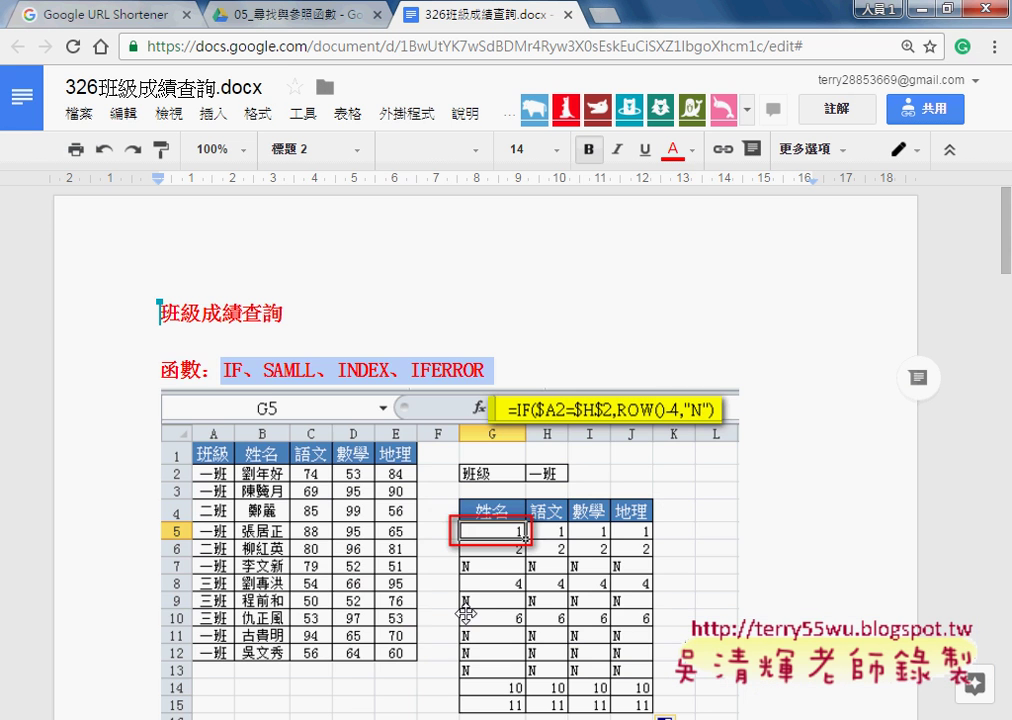
scroll(443, 515, "down", 3)
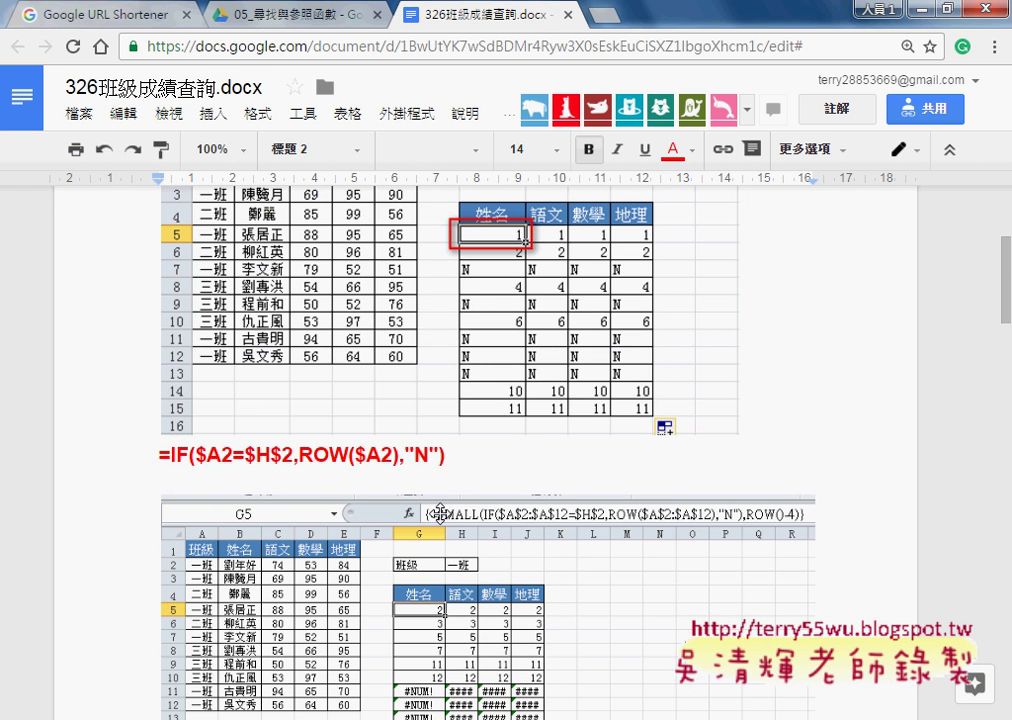
scroll(440, 513, "down", 3)
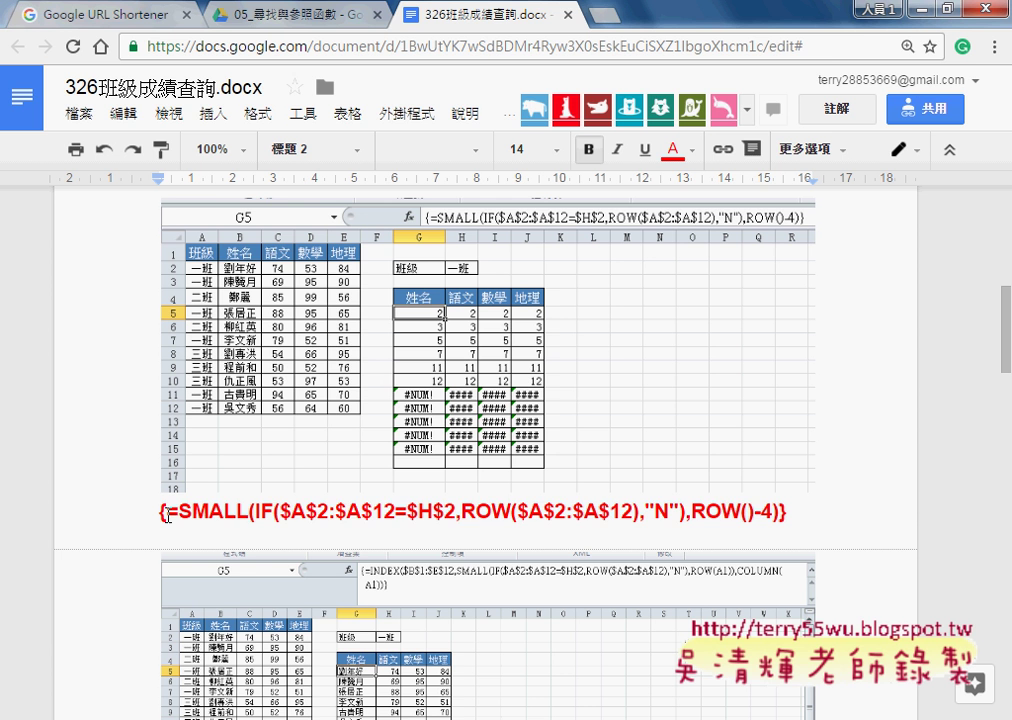
left_click(168, 511)
left_click_drag(168, 511, 780, 511)
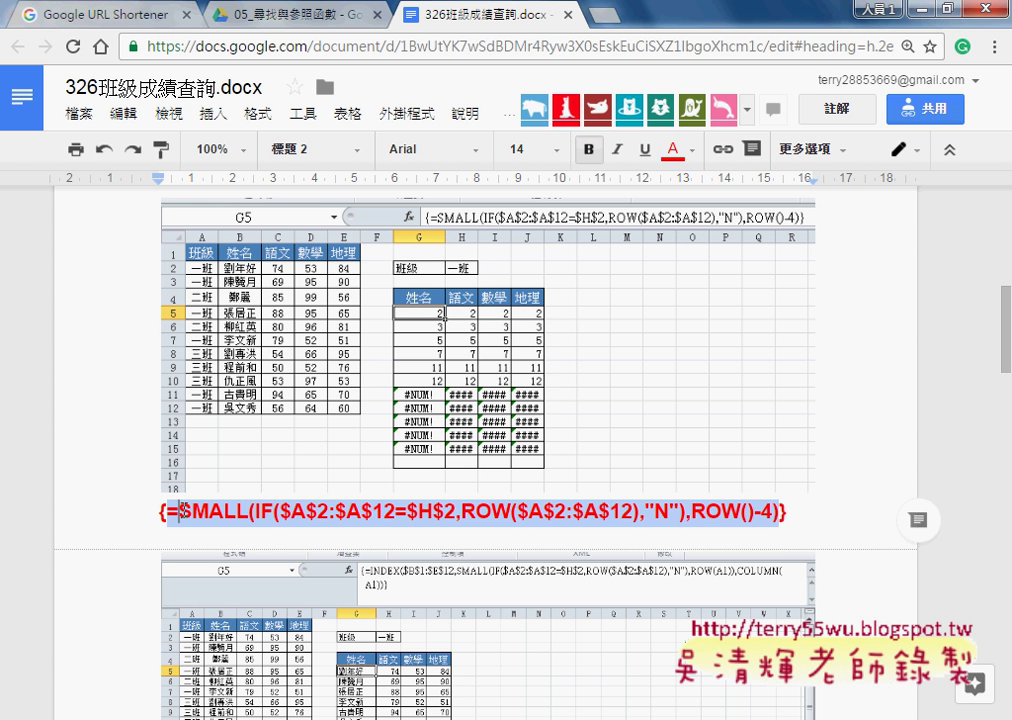
left_click_drag(181, 511, 249, 513)
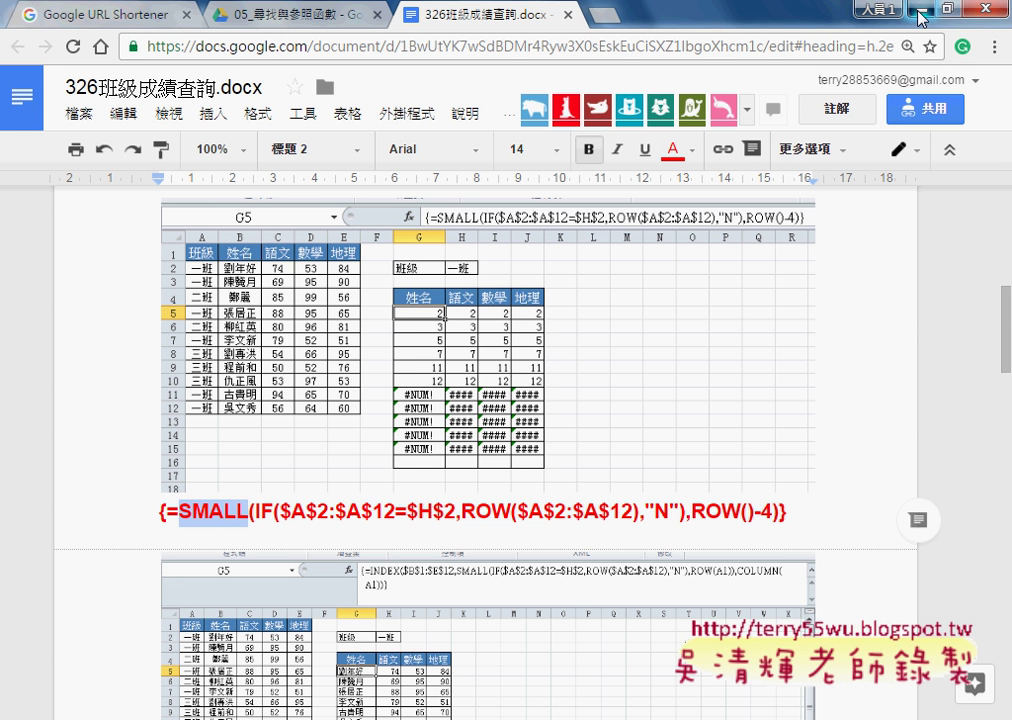
Copy the SMALL sheet into a new SMALL (2) sheet
left_click(920, 12)
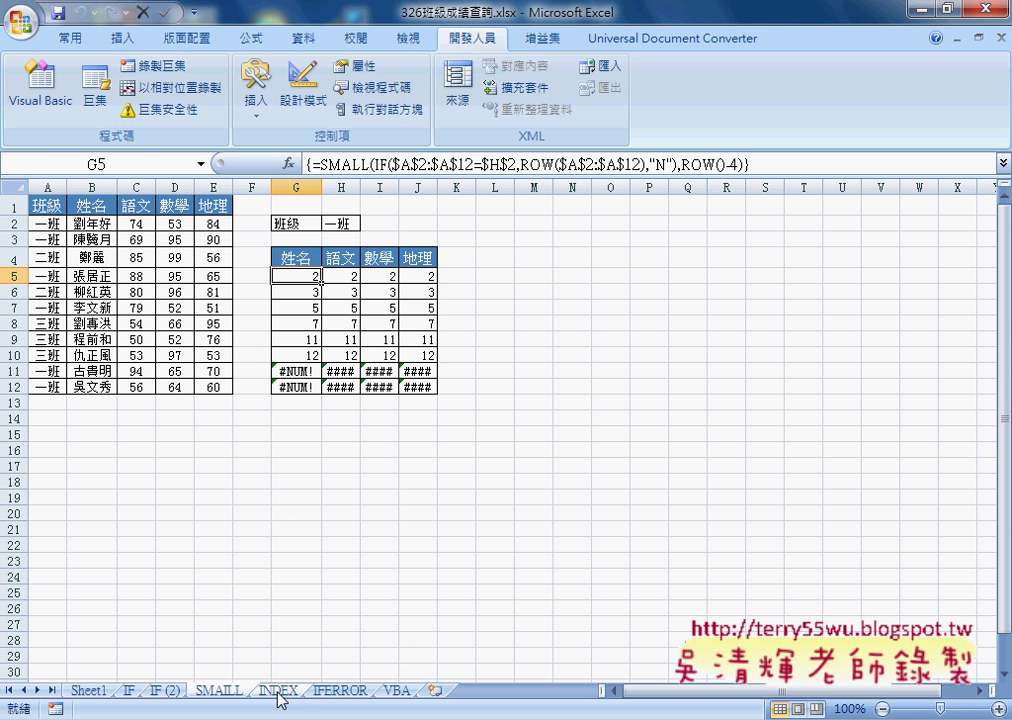
left_click_drag(281, 699, 277, 697)
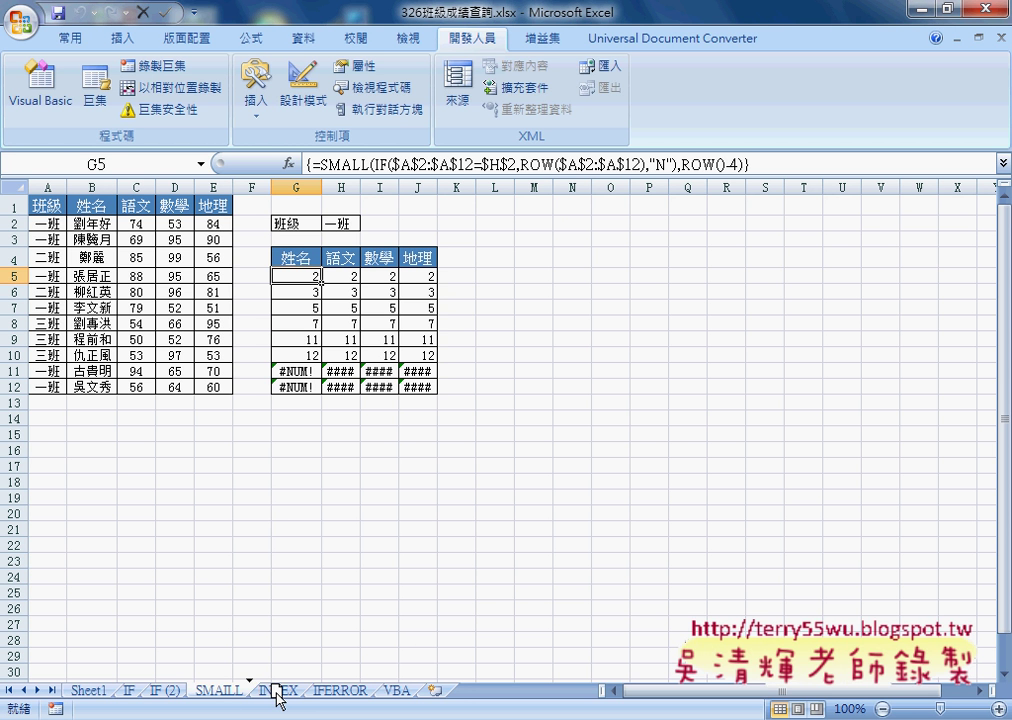
left_click_drag(277, 697, 278, 697)
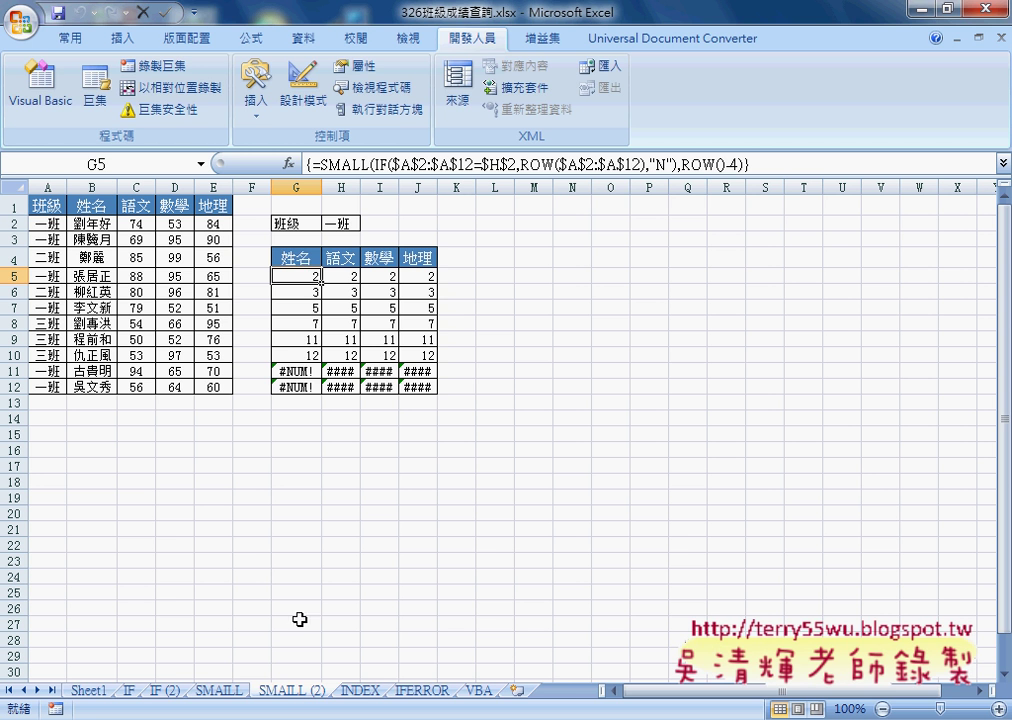
Cut G5's formula text so only the equals sign remains
left_click(319, 164)
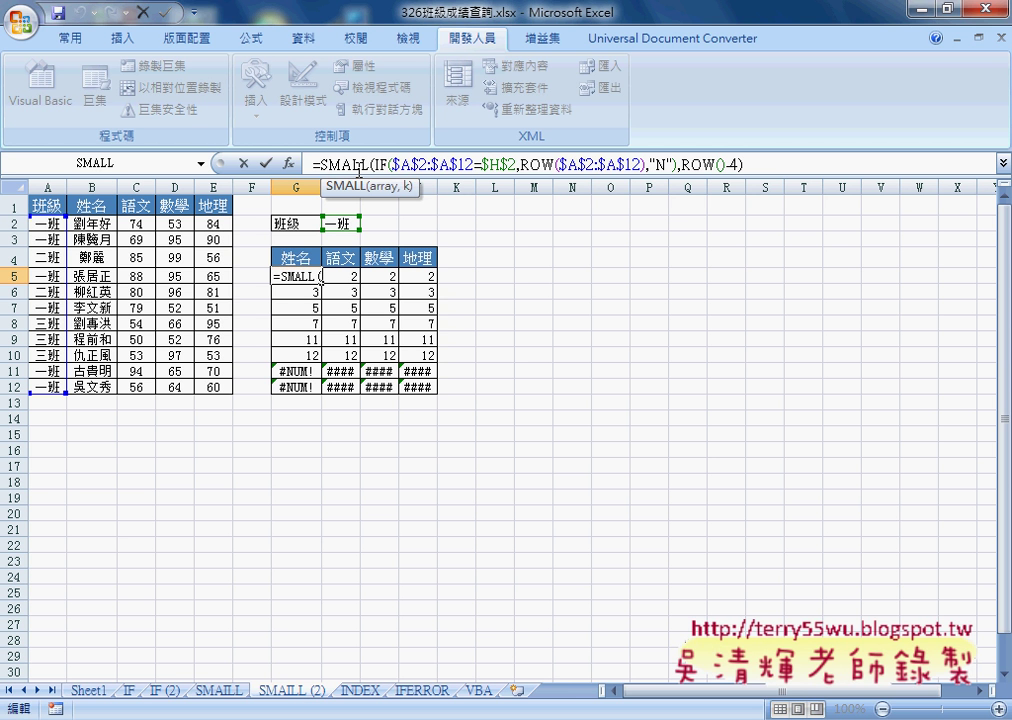
left_click_drag(322, 163, 745, 164)
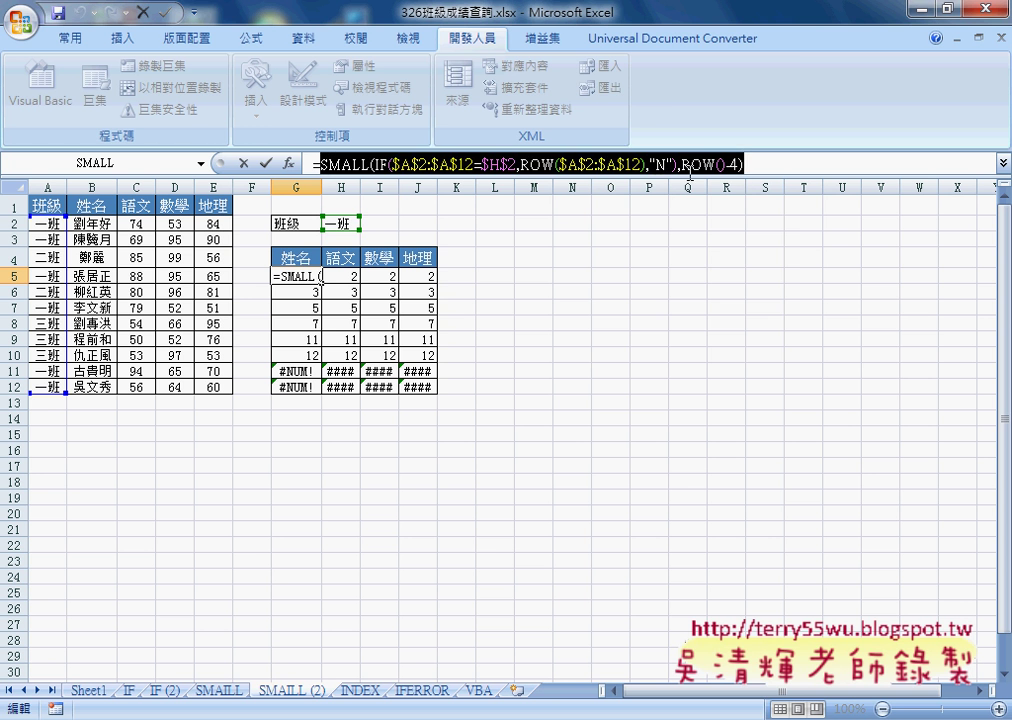
right_click(616, 165)
left_click(659, 182)
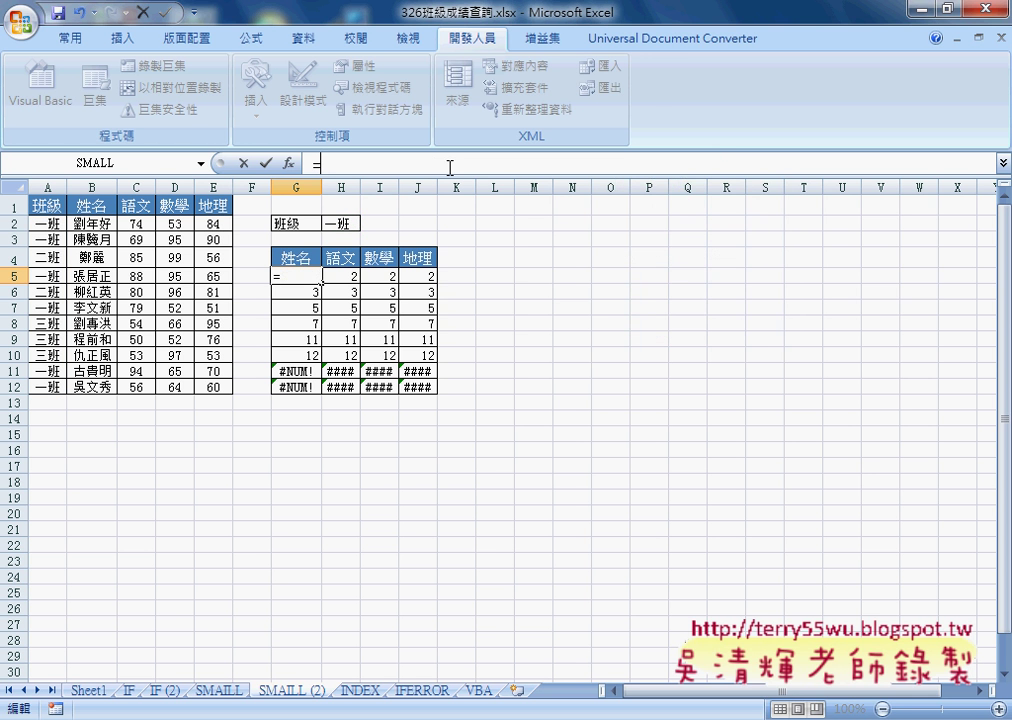
Insert INDEX from the 檢視與參照 category into G5 using its array,row_num,column_num form
left_click(287, 164)
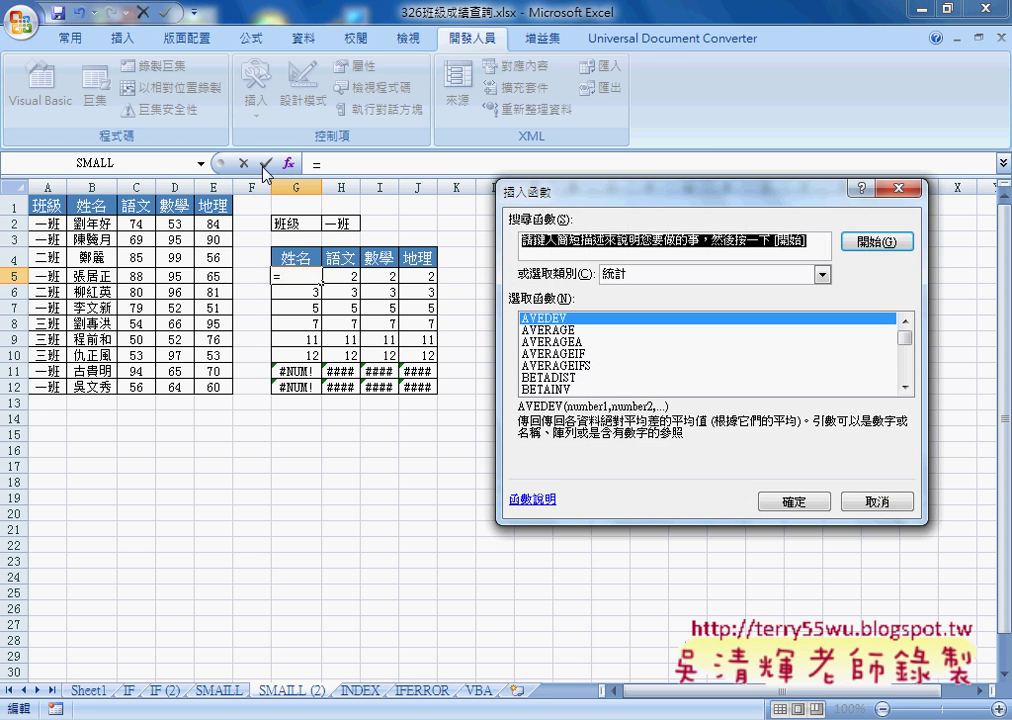
left_click(620, 268)
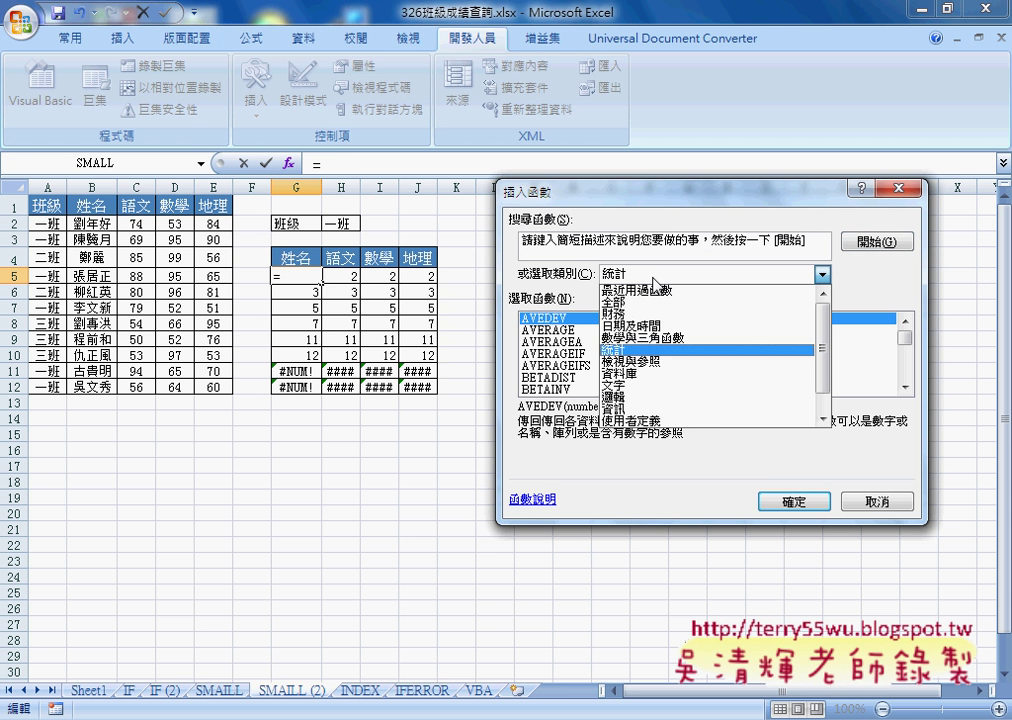
left_click(651, 376)
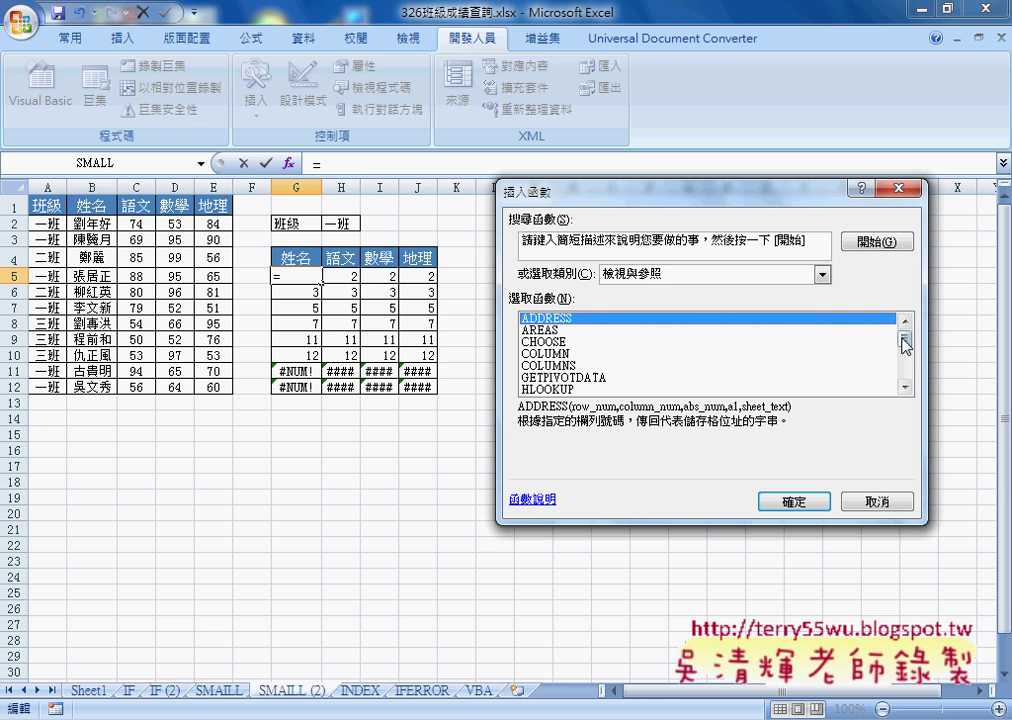
left_click_drag(905, 340, 905, 351)
left_click(560, 365)
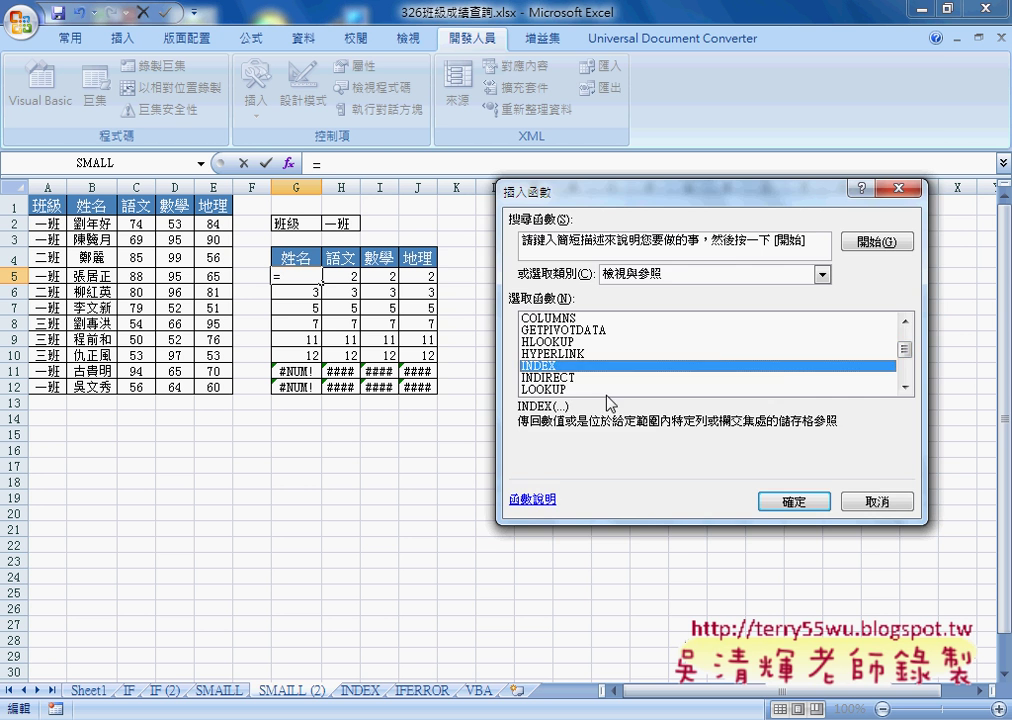
left_click(770, 501)
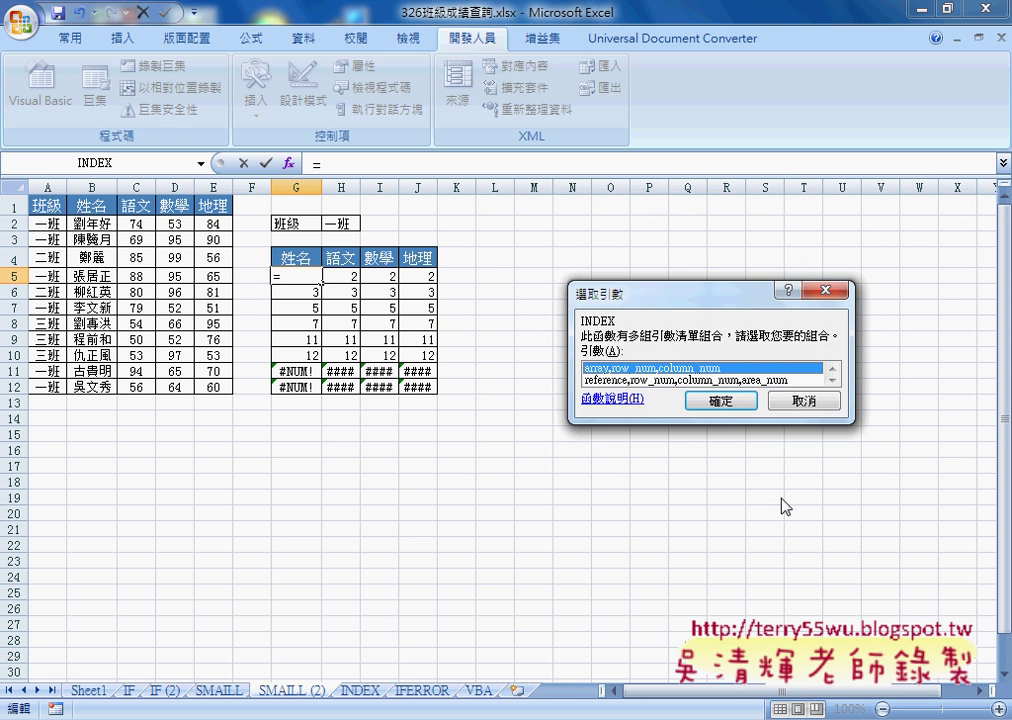
left_click(721, 400)
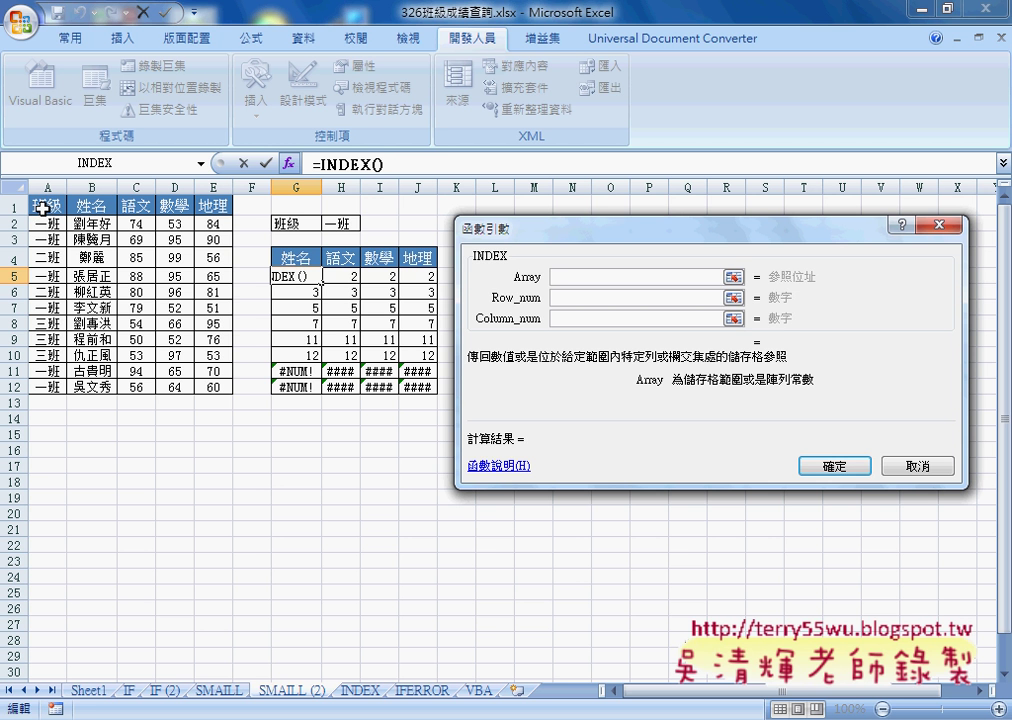
Set INDEX's Array argument to the absolute range $A$1:$E$12
left_click_drag(42, 207, 214, 393)
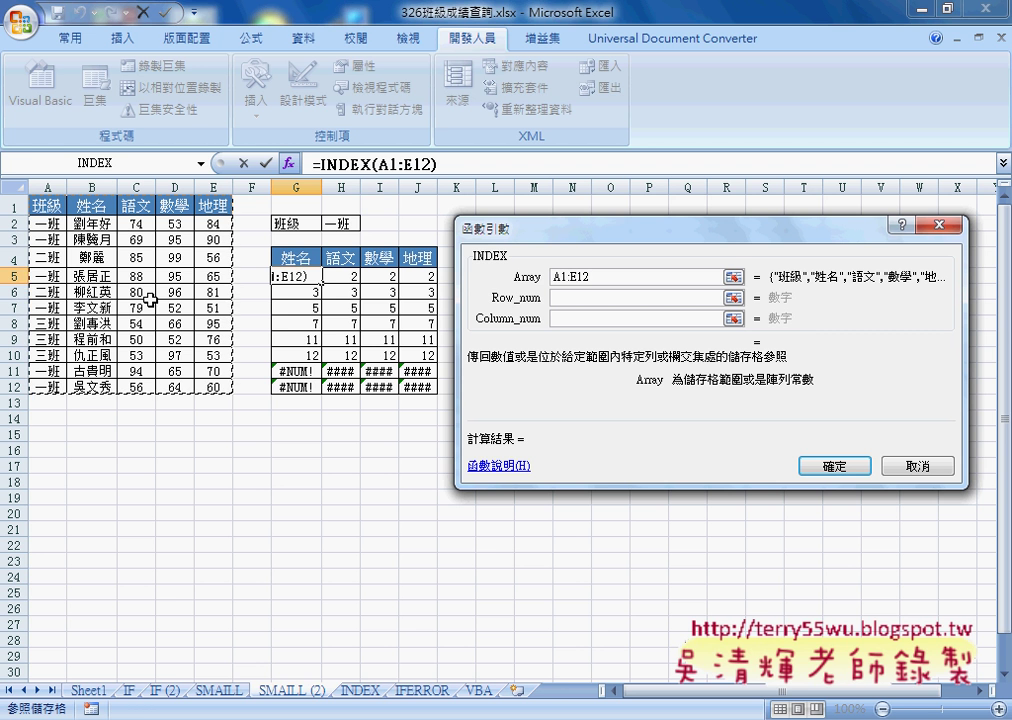
double_click(548, 276)
key("F2")
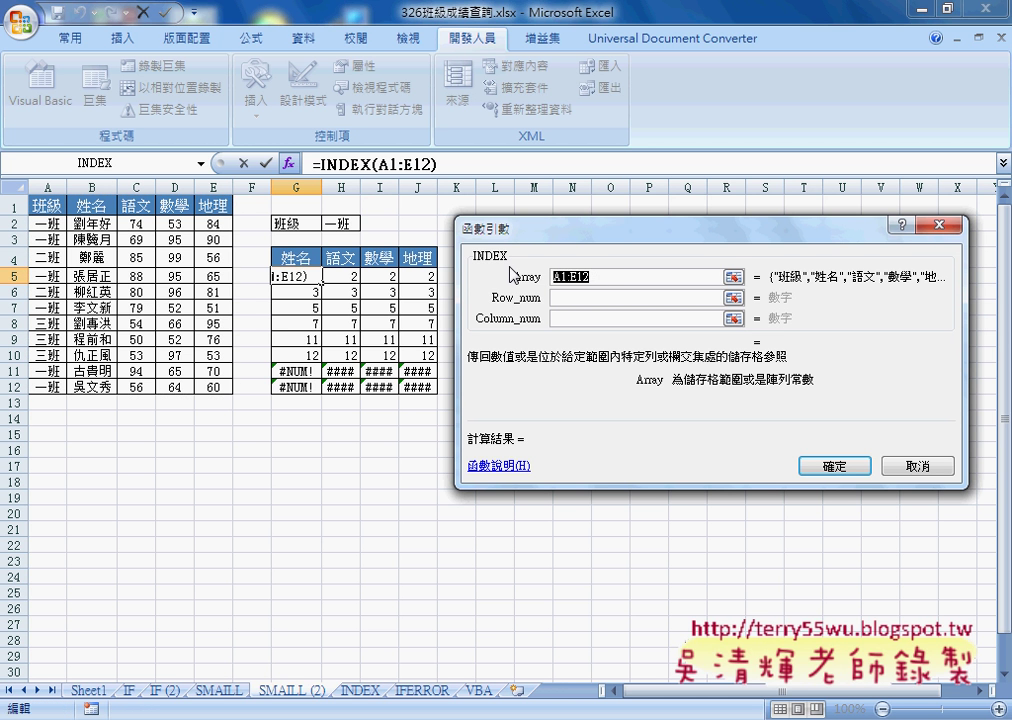
key("F4")
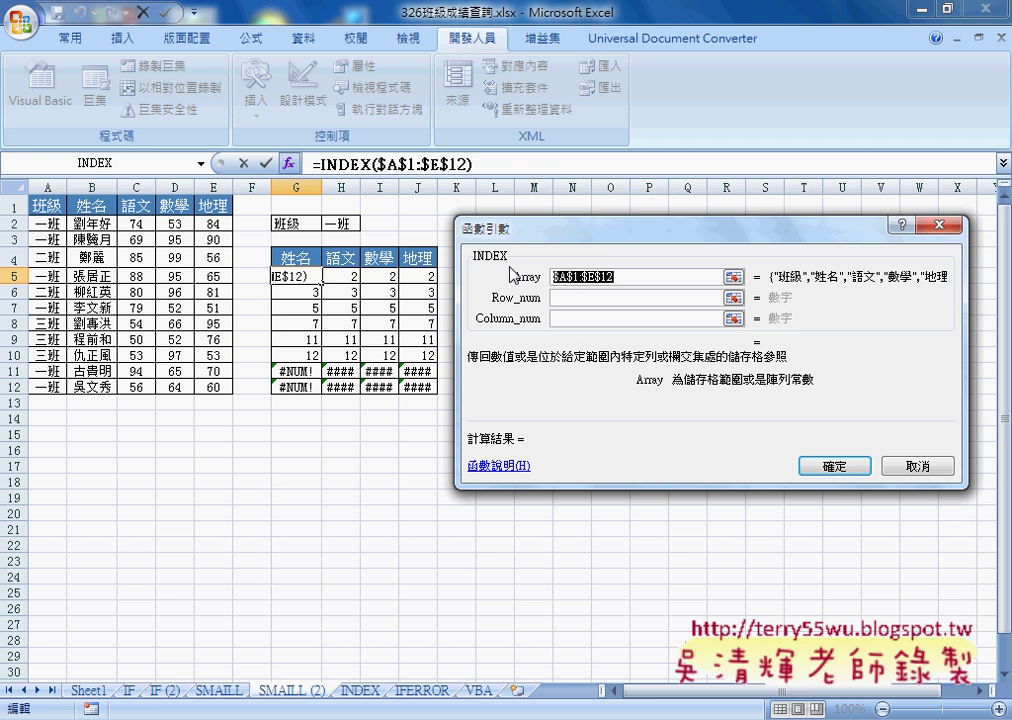
Paste SMALL(IF($A$2:$A$12=$H$2,ROW($A$2:$A$12),"N"),ROW()-4) as the Row_num argument
key("Tab")
right_click(573, 298)
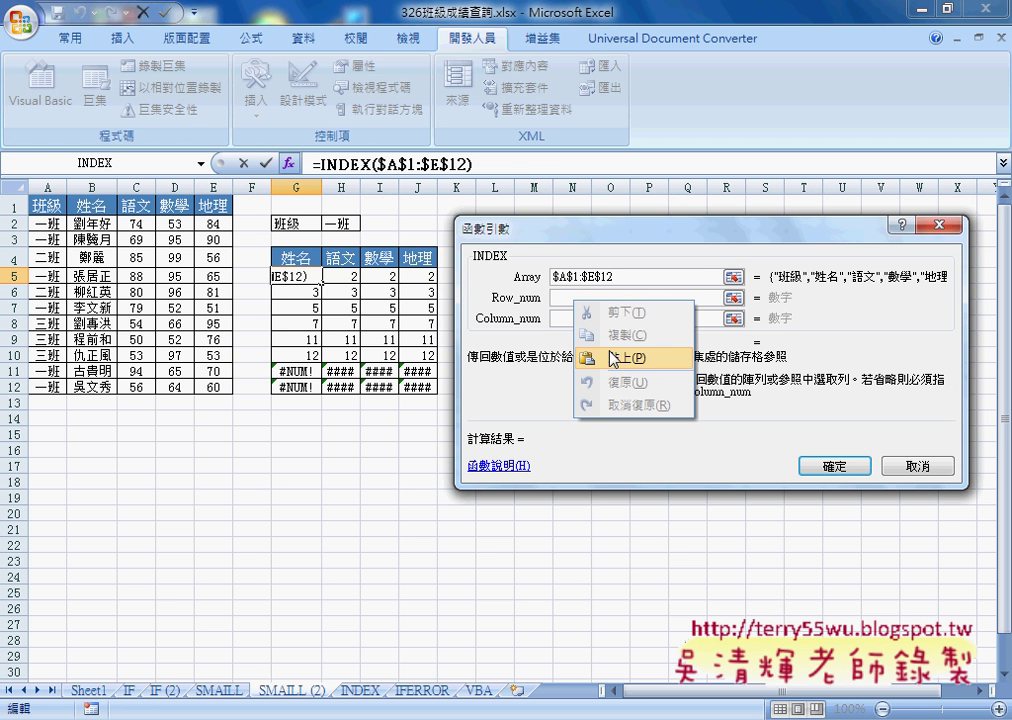
left_click(611, 355)
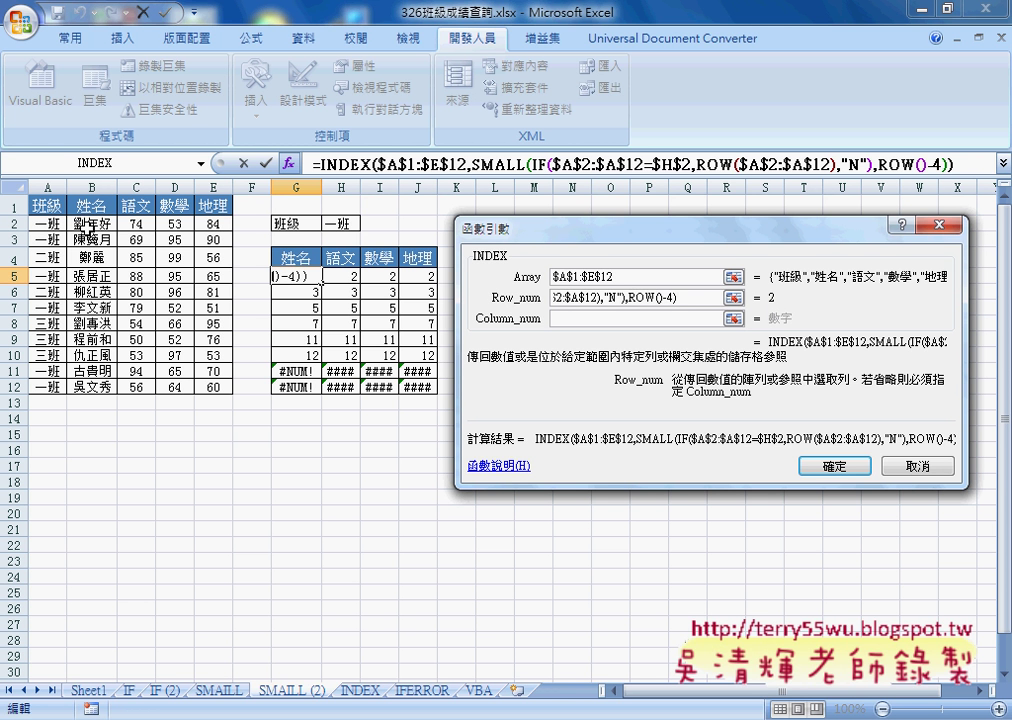
left_click(567, 321)
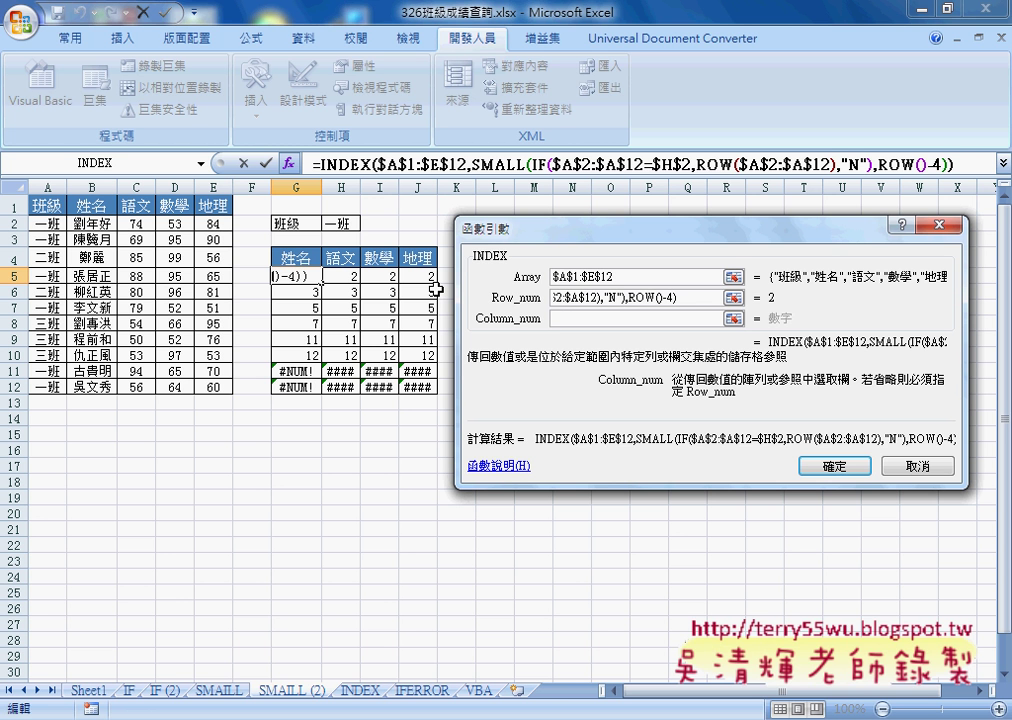
Enter column()-5 as INDEX's Column_num, then remove the -5 offset
type("co")
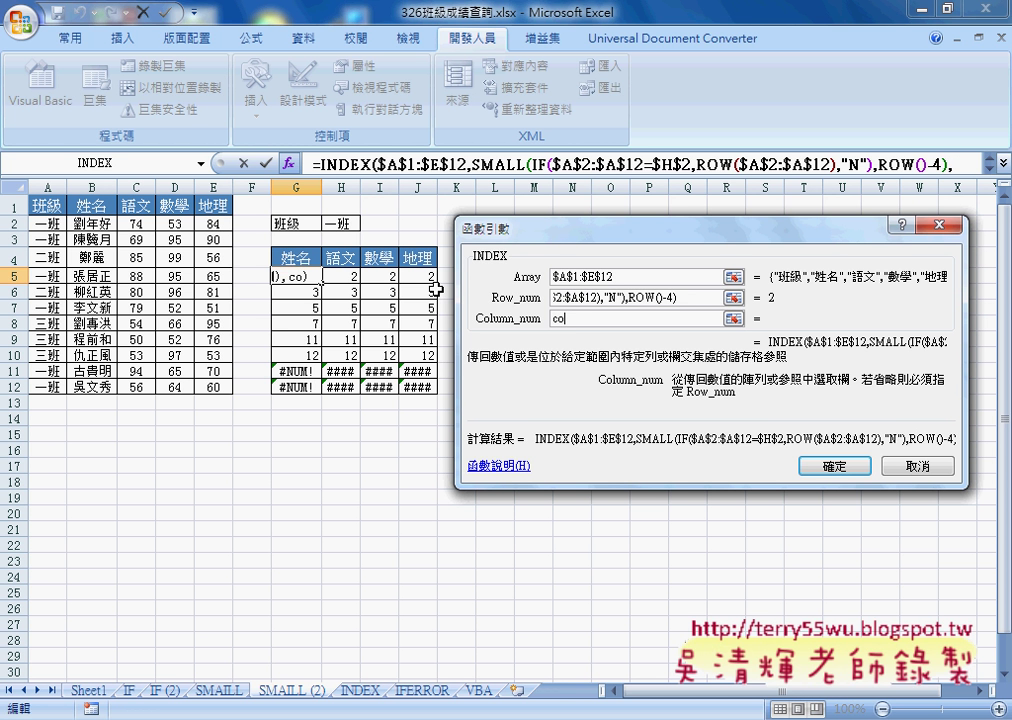
type("lumn")
type("()")
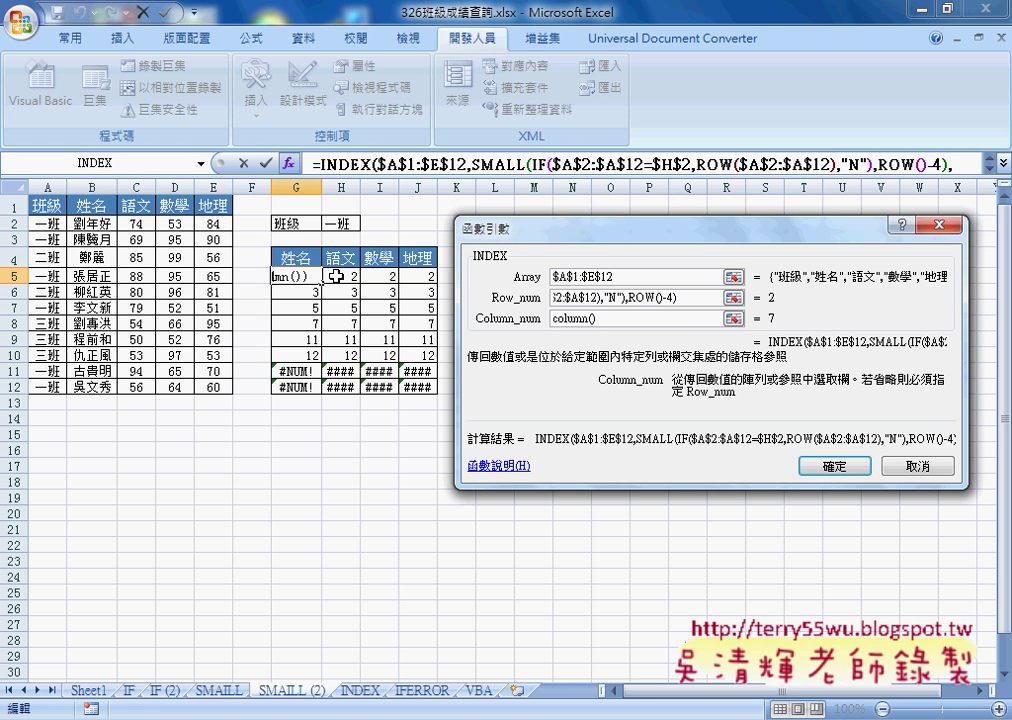
type("-")
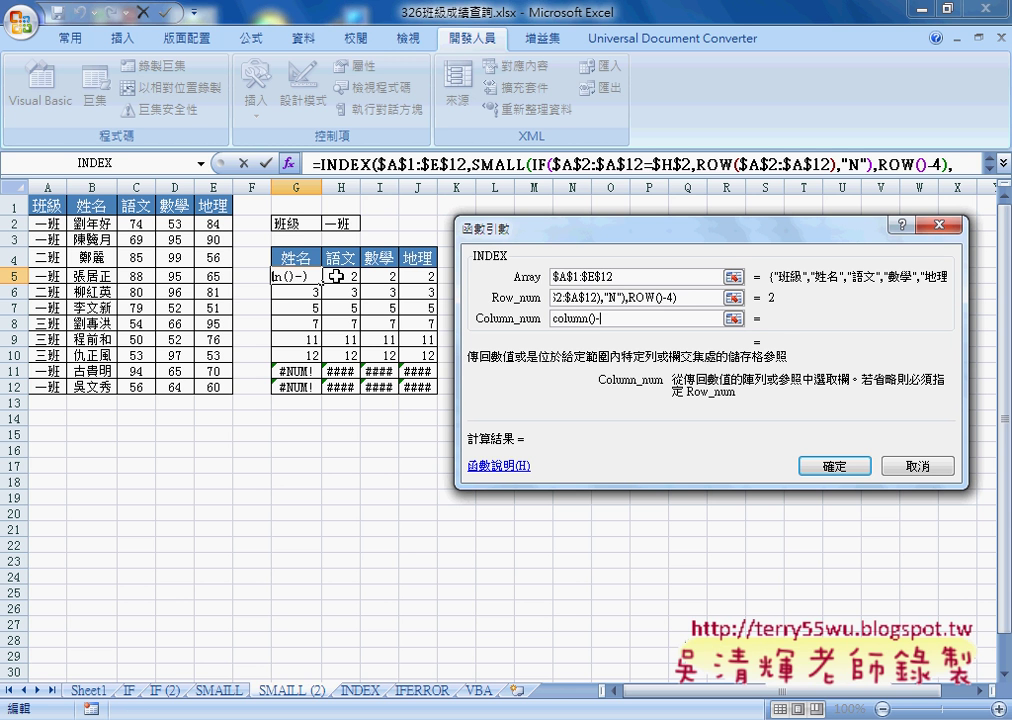
type("5")
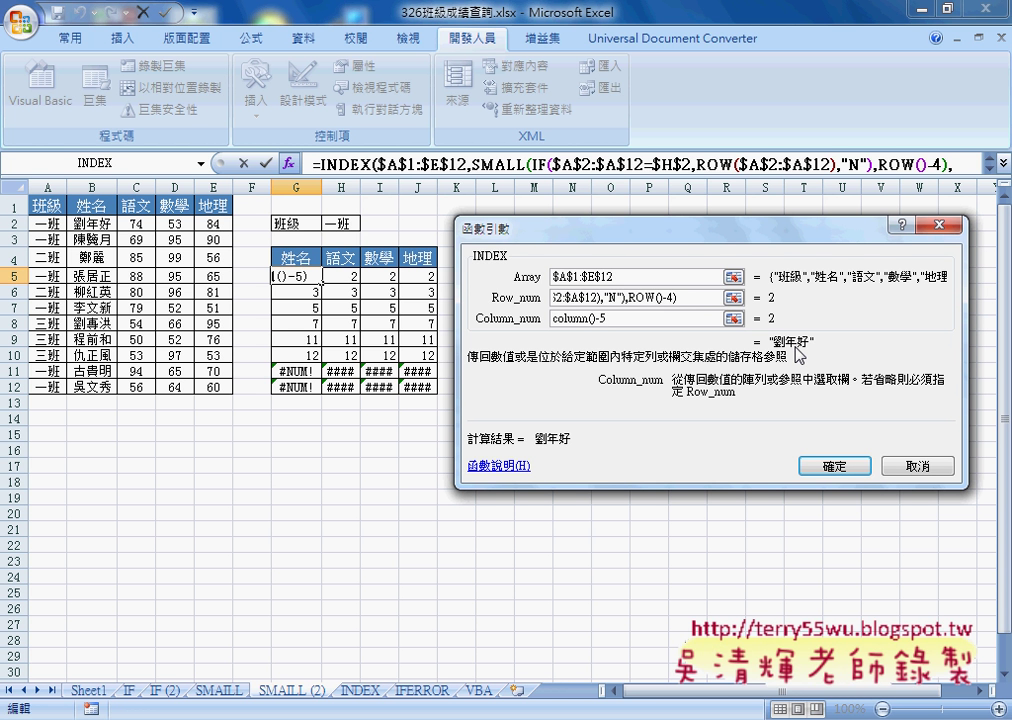
left_click_drag(607, 318, 553, 318)
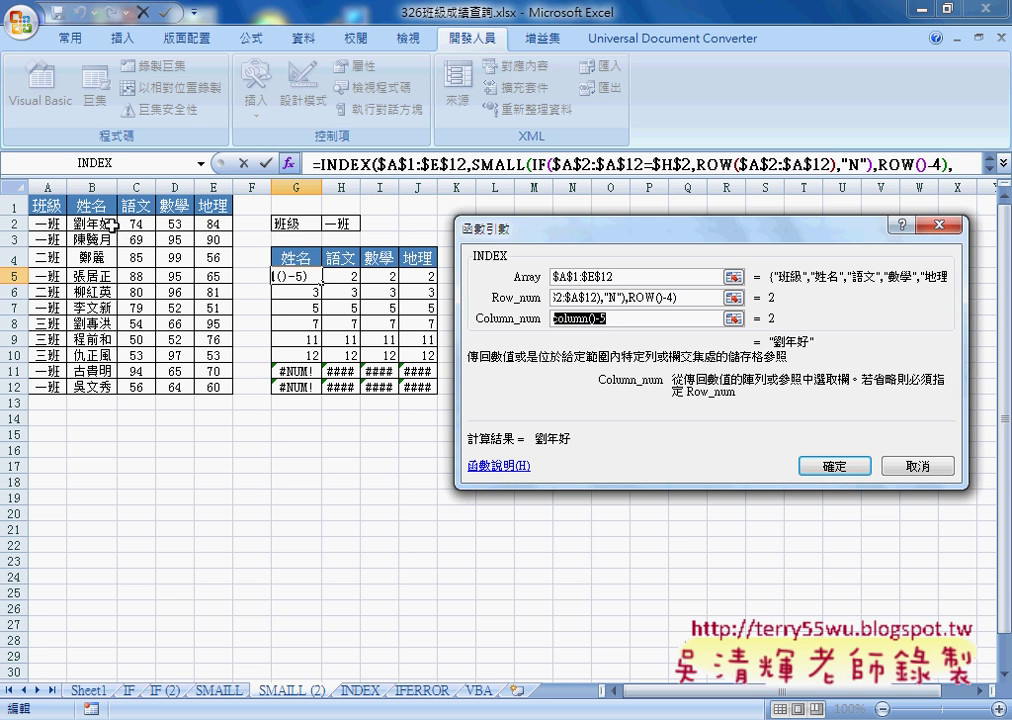
left_click(606, 321)
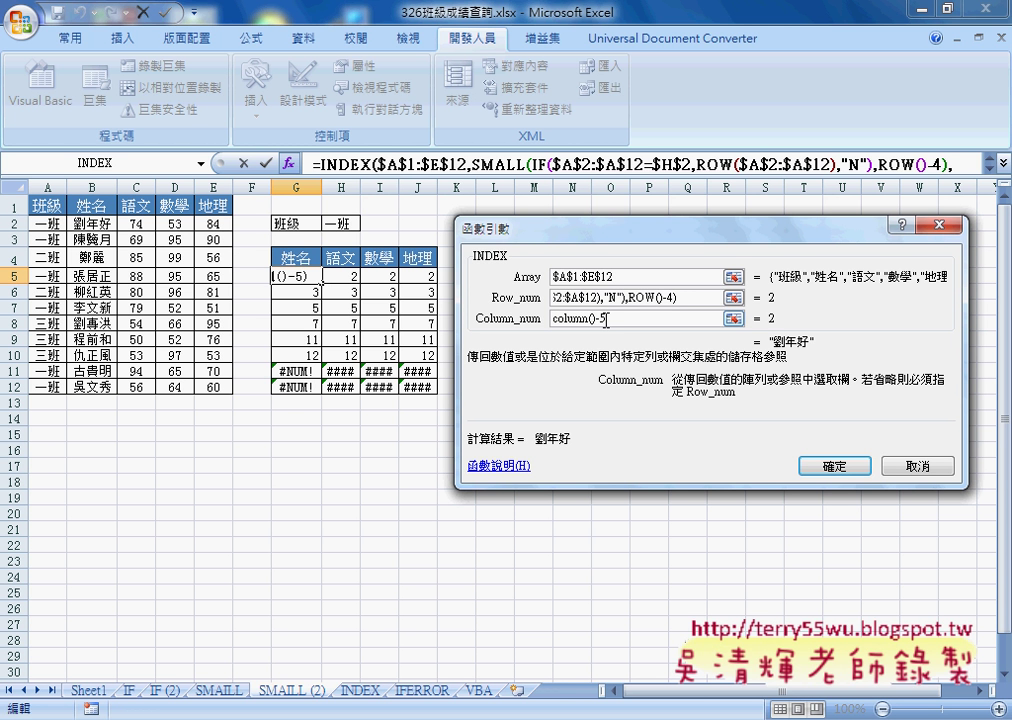
left_click_drag(606, 321, 591, 319)
key("BackSpace")
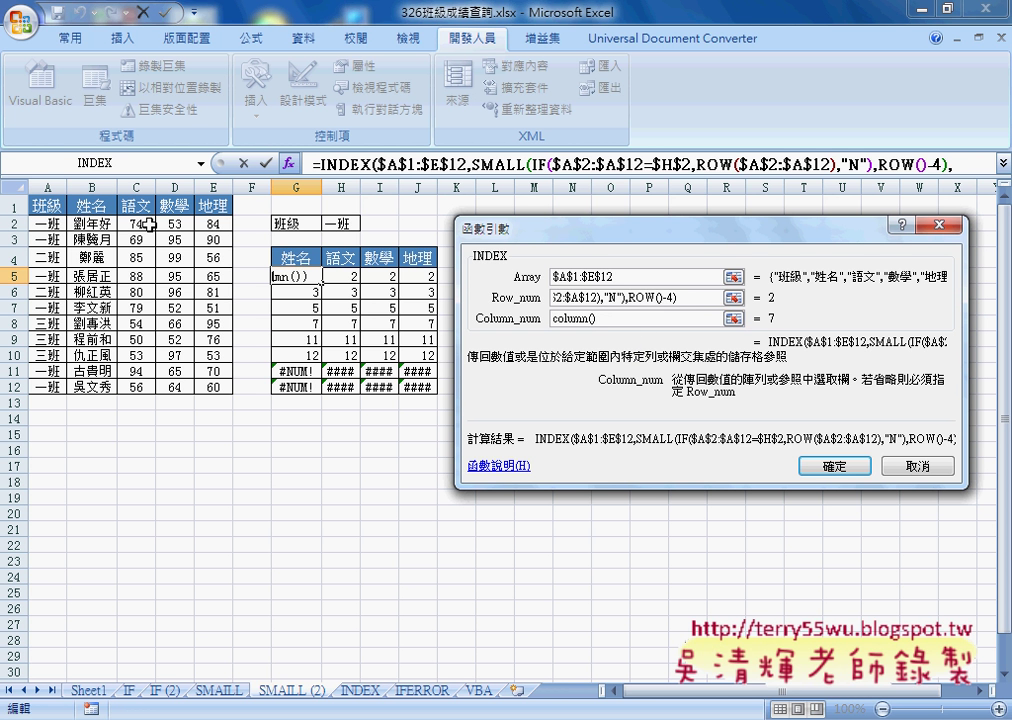
Try column(B2) as Column_num, then revert it to column()-5
left_click(93, 224)
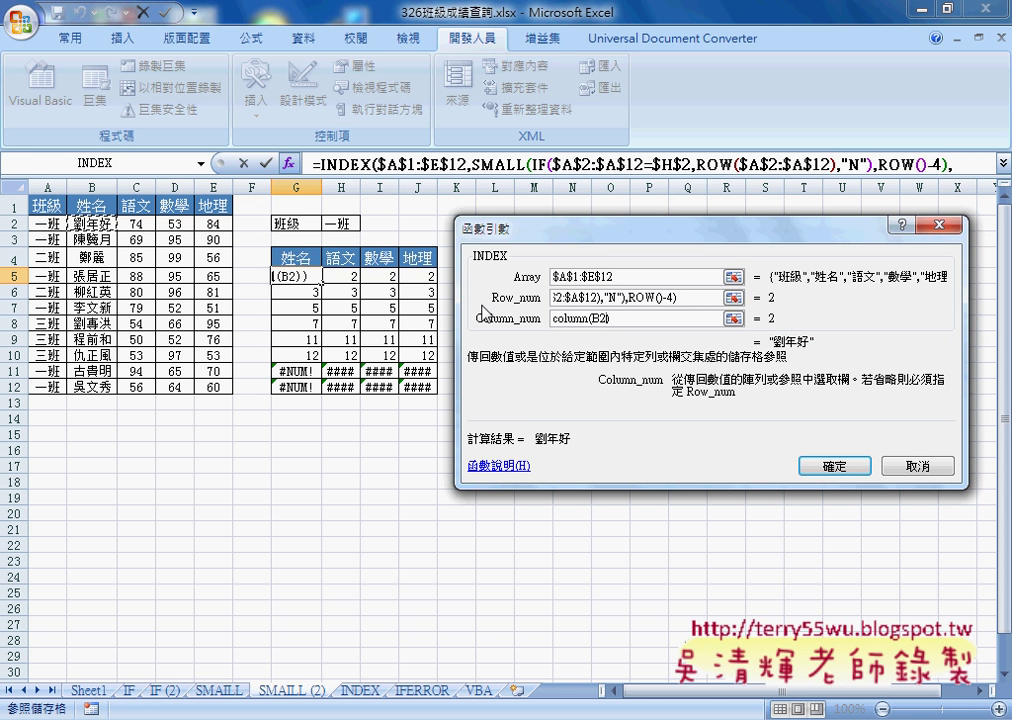
left_click(600, 318)
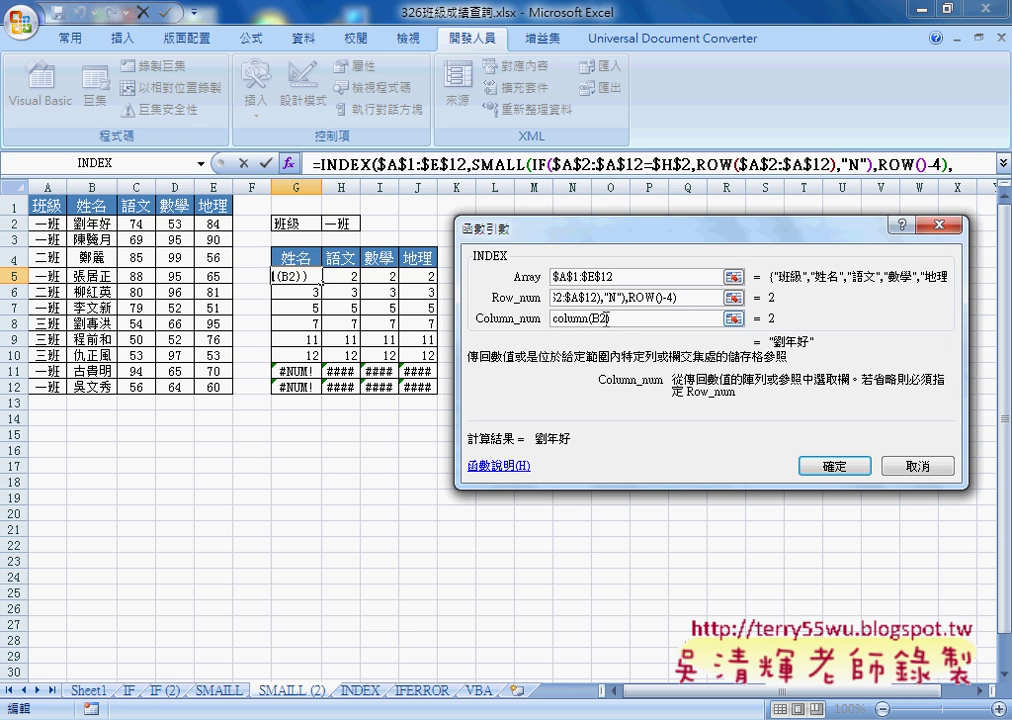
double_click(599, 319)
key("BackSpace")
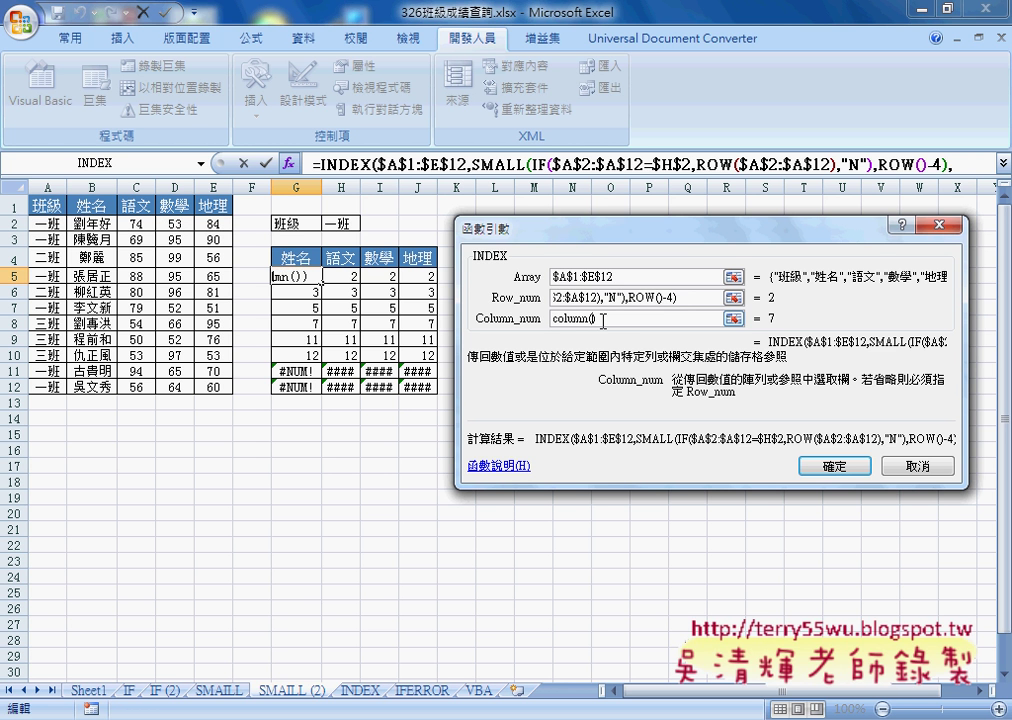
type("-")
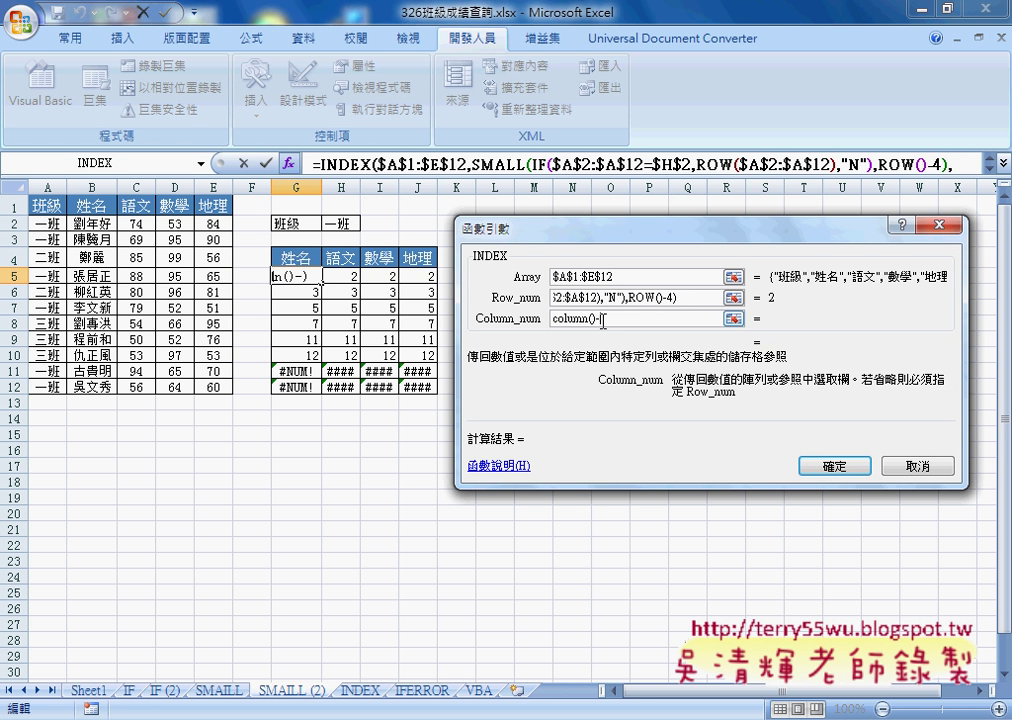
type("5")
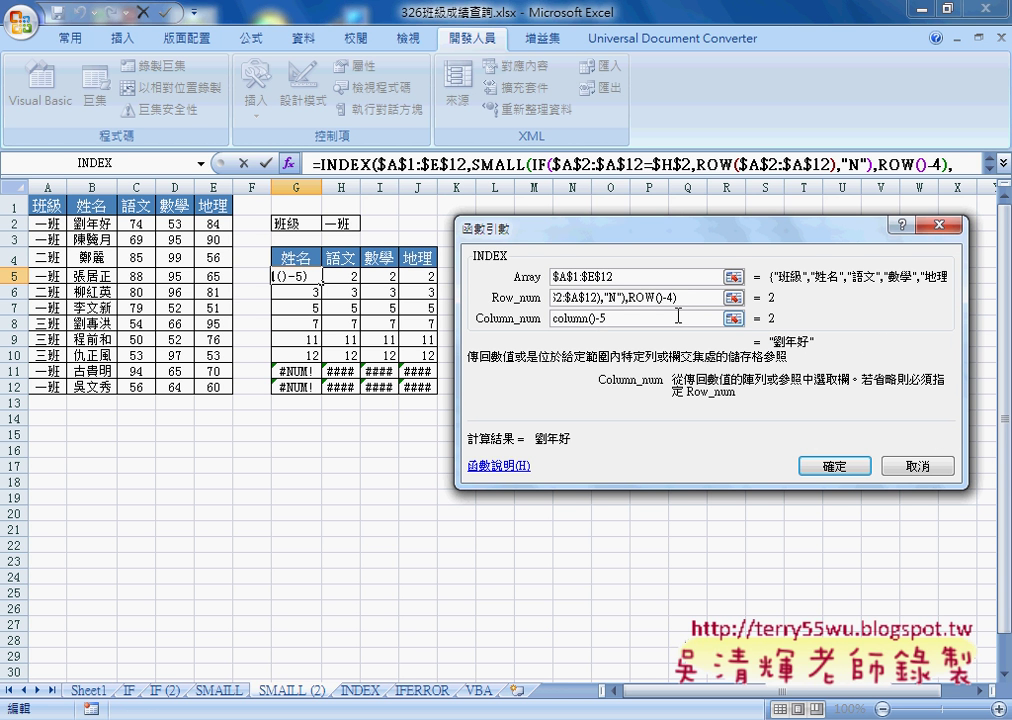
Confirm the INDEX array formula in G5 and fill it across G5:J12
left_click(836, 467)
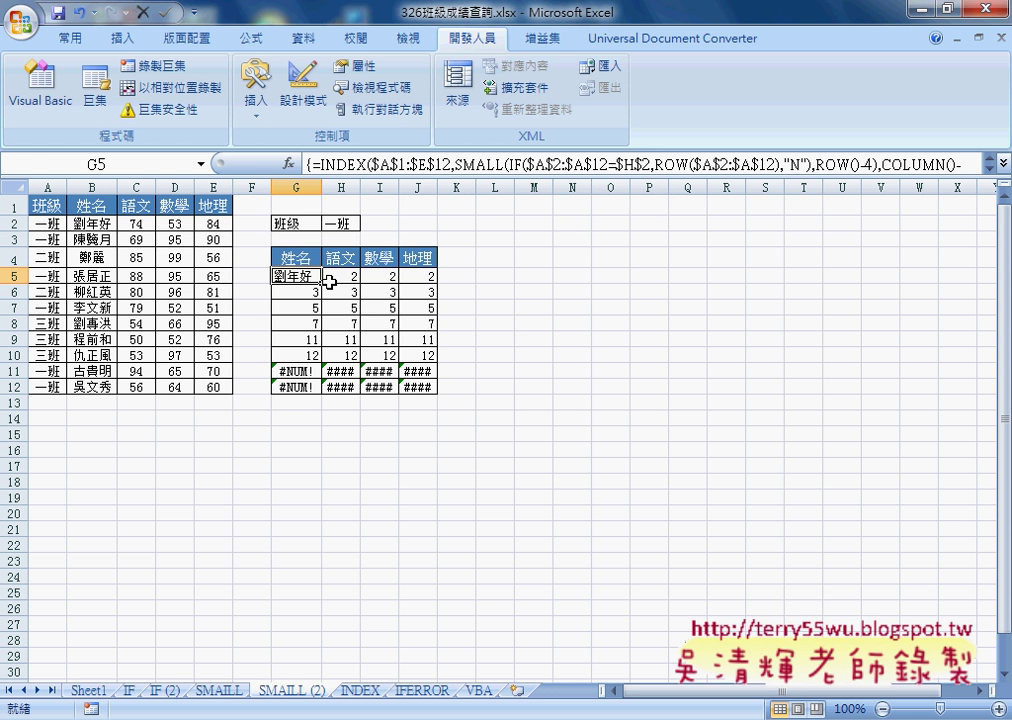
left_click_drag(322, 284, 358, 286)
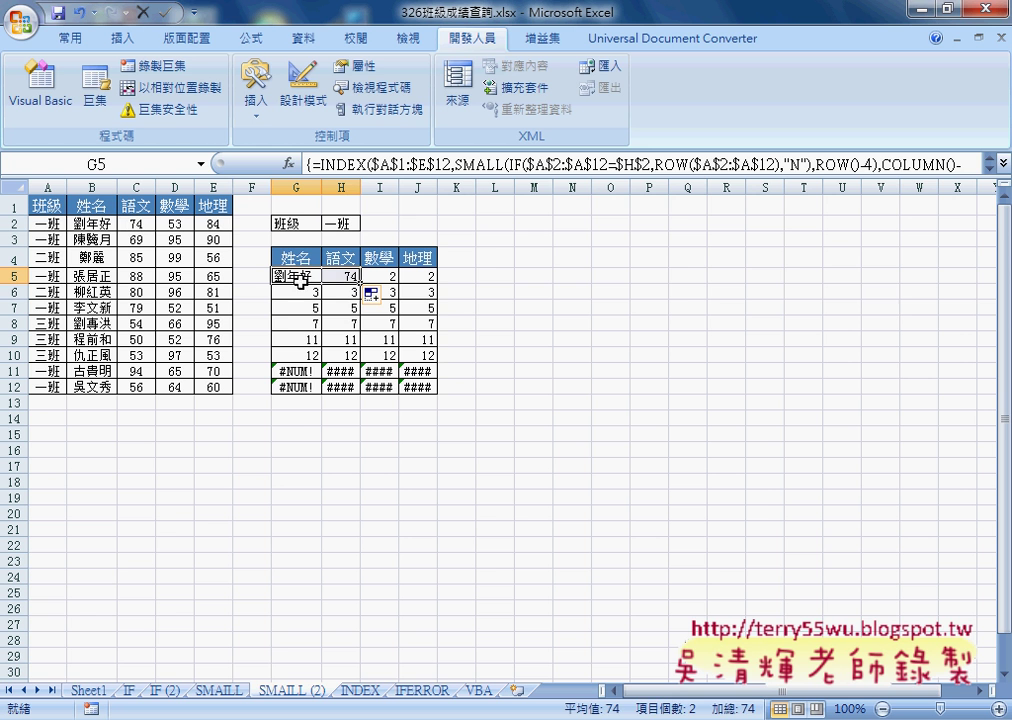
left_click(1003, 162)
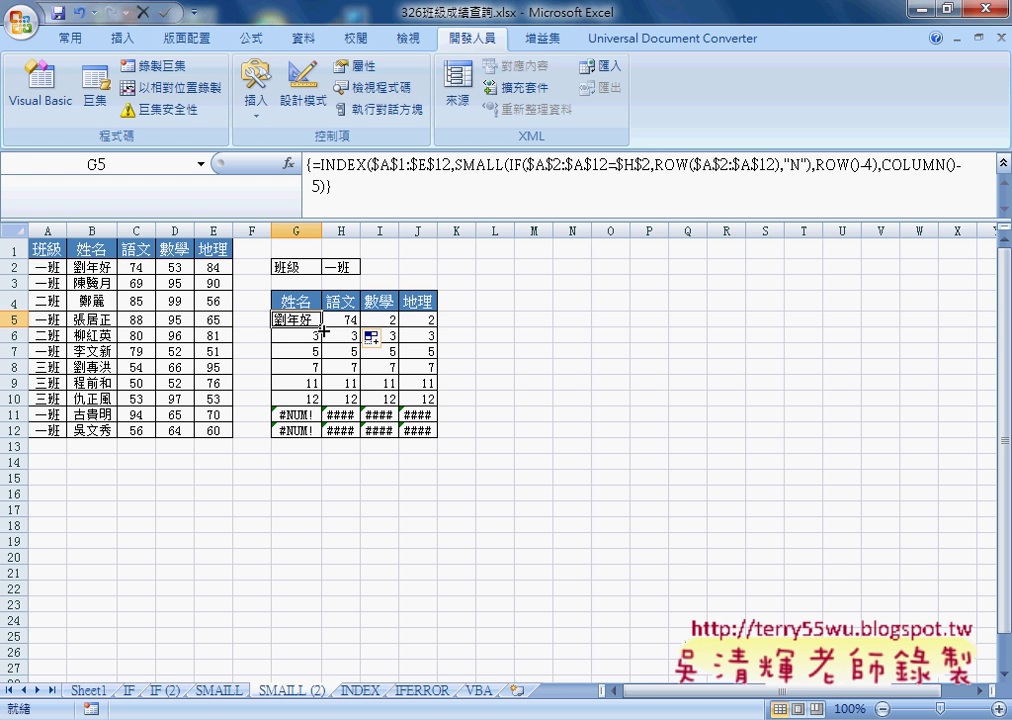
mouse_move(322, 328)
left_mouse_down()
mouse_move(438, 327)
mouse_move(440, 437)
left_mouse_up()
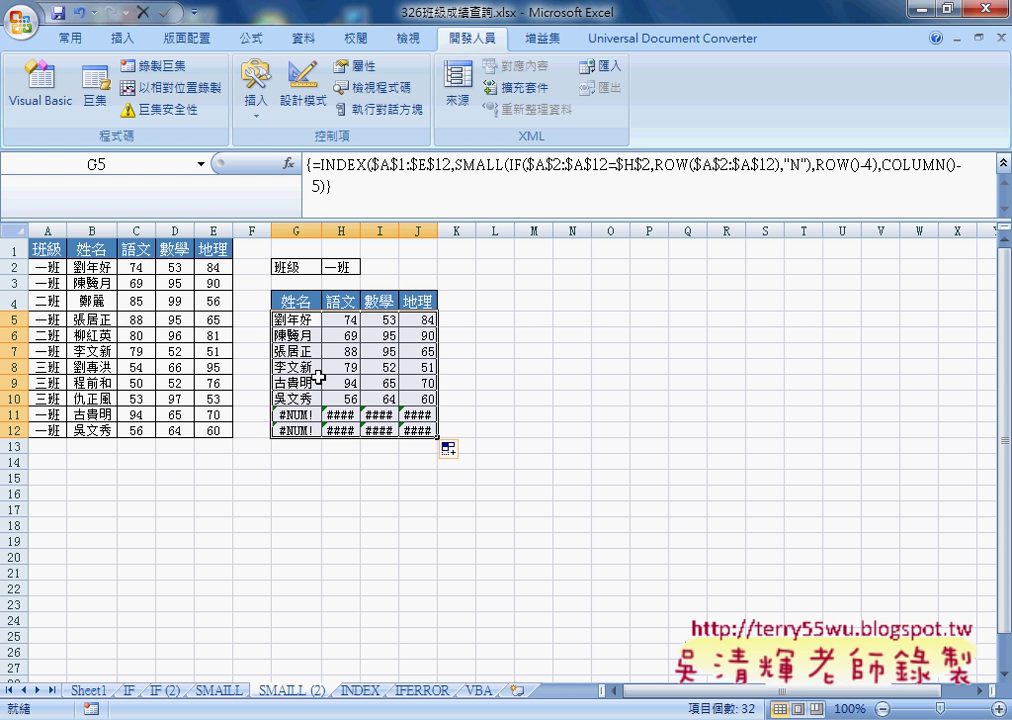
left_click(285, 319)
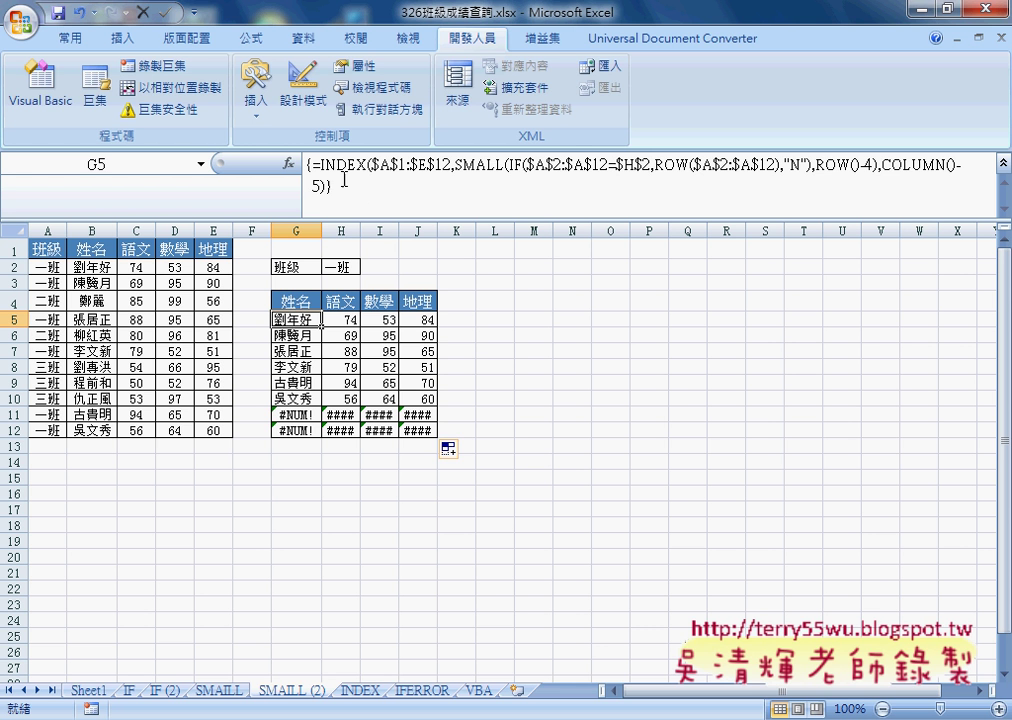
Copy G5's lookup formula and insert the IFERROR function from the Logical category
left_click(315, 163)
left_click_drag(315, 163, 341, 187)
key("ctrl+c")
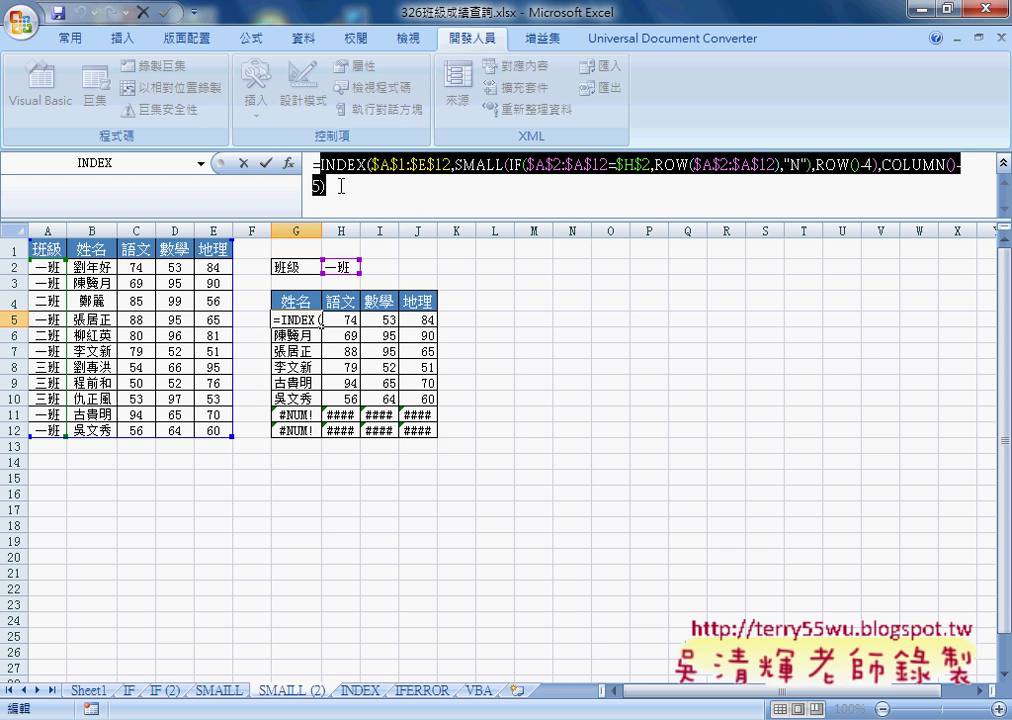
right_click(366, 166)
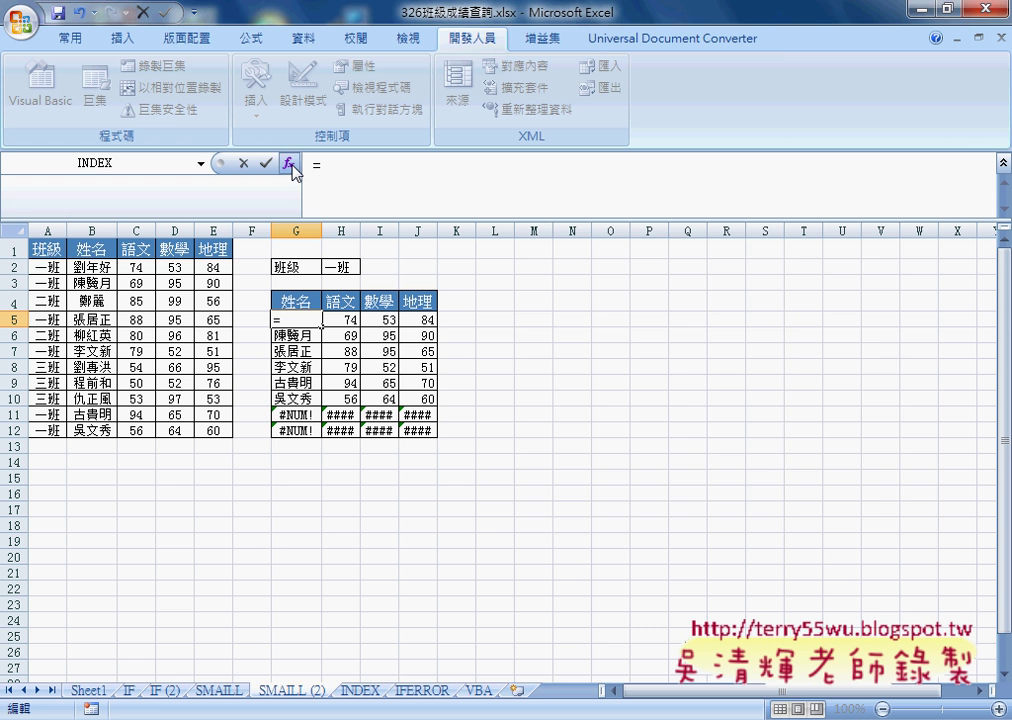
left_click(288, 163)
left_click(650, 275)
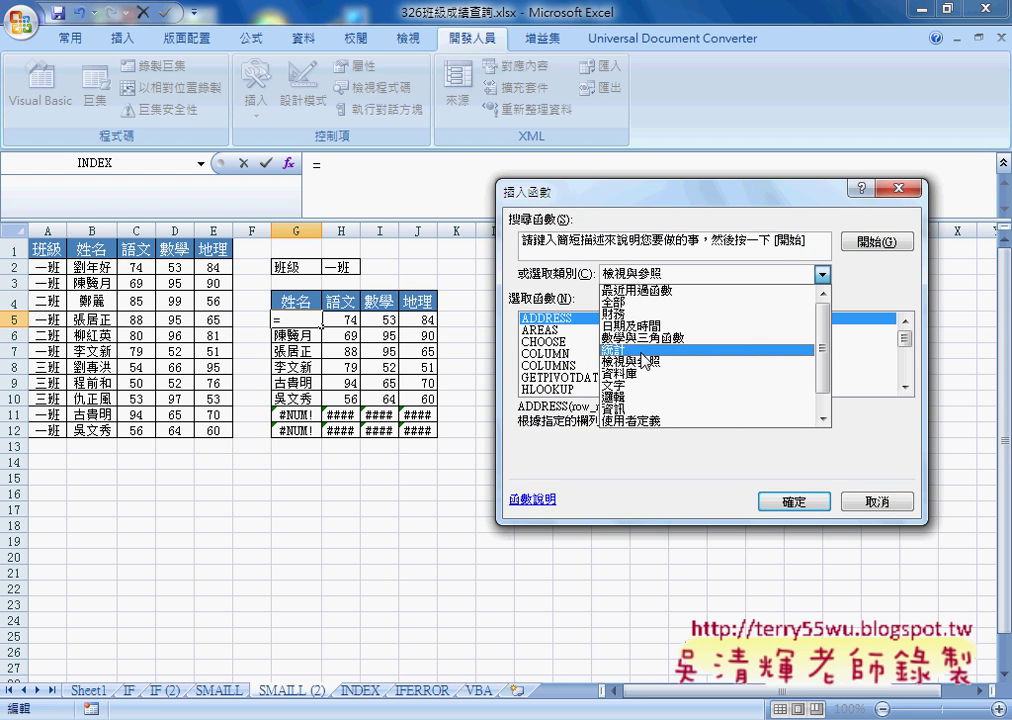
left_click(630, 397)
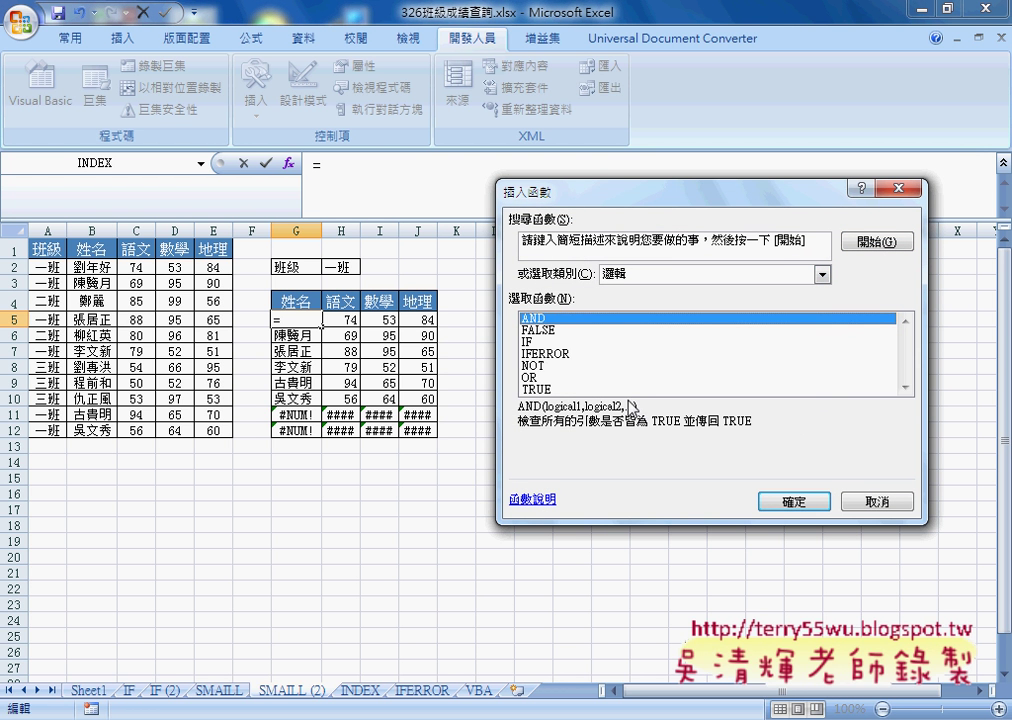
left_click(575, 354)
left_click(785, 498)
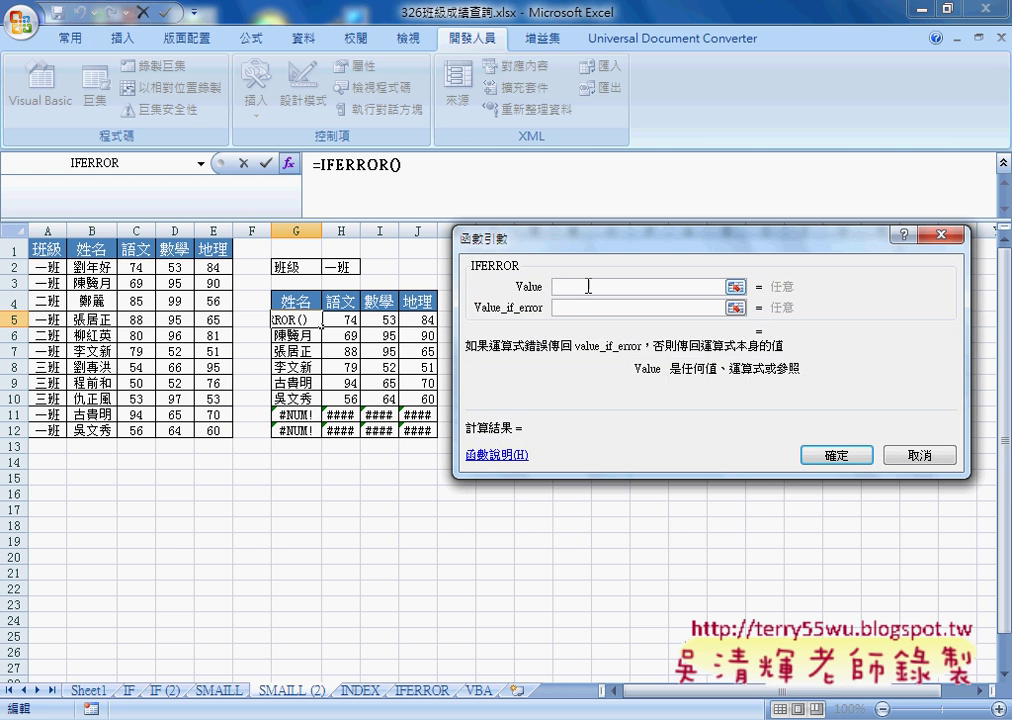
Paste the lookup as IFERROR's Value with "" for errors, confirm as array formula, and refill G5:J12
right_click(580, 287)
left_click(597, 339)
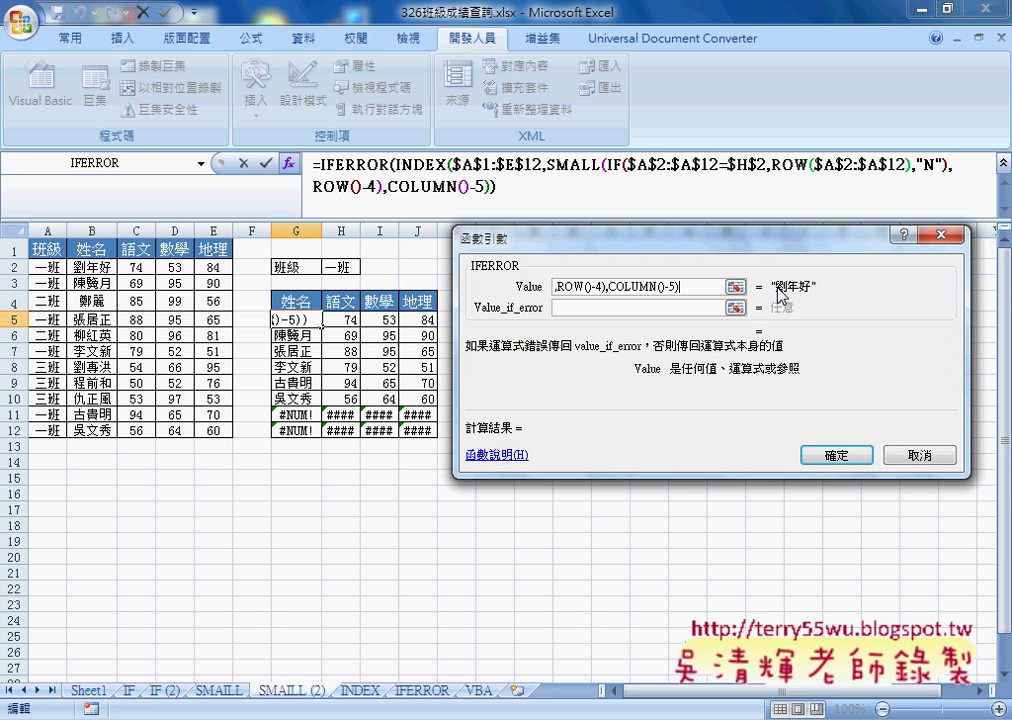
left_click(632, 309)
type("\"\"")
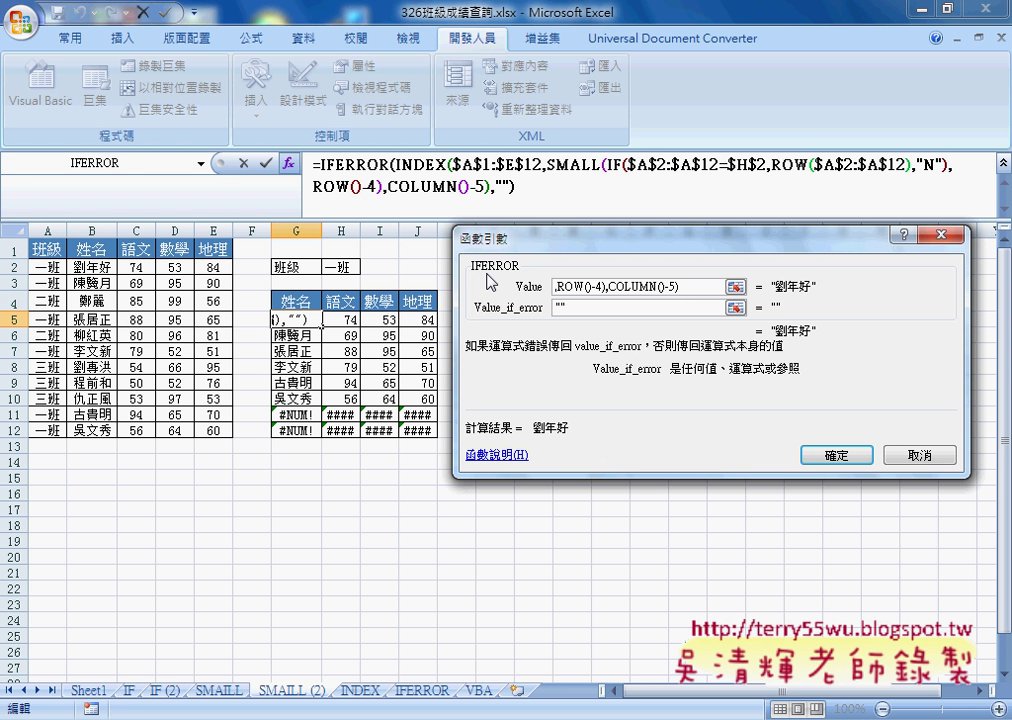
left_click(836, 455, "ctrl+shift")
mouse_move(322, 327)
left_mouse_down()
mouse_move(436, 328)
mouse_move(442, 436)
left_mouse_up()
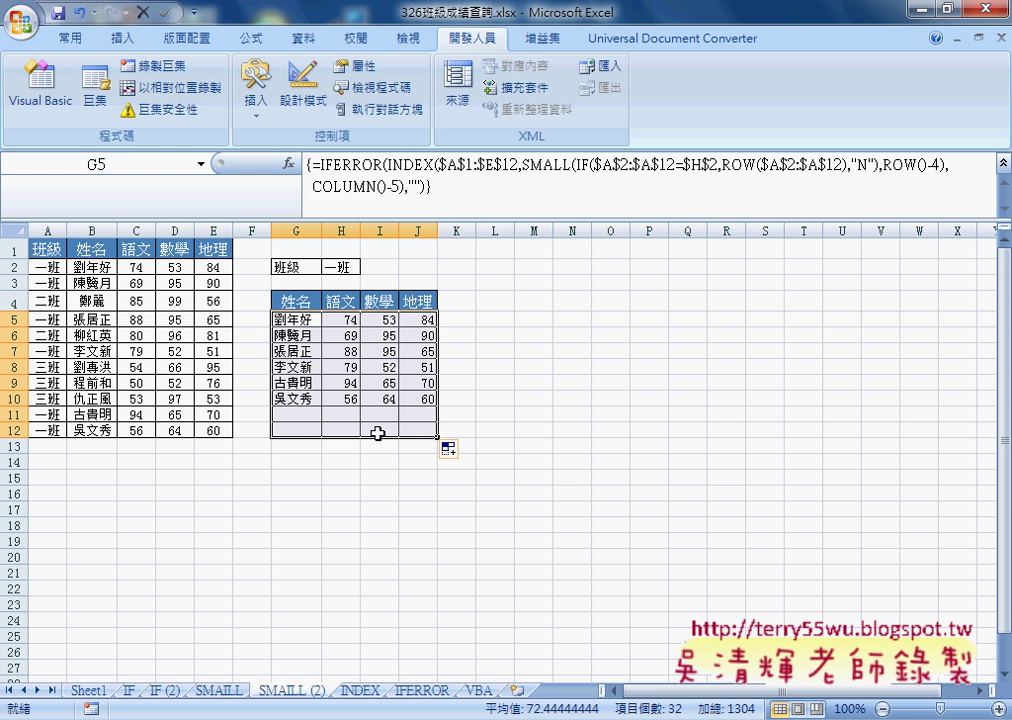
Switch H2's class to 二班, then to 三班, and draw a red dividing line annotation
left_click(356, 268)
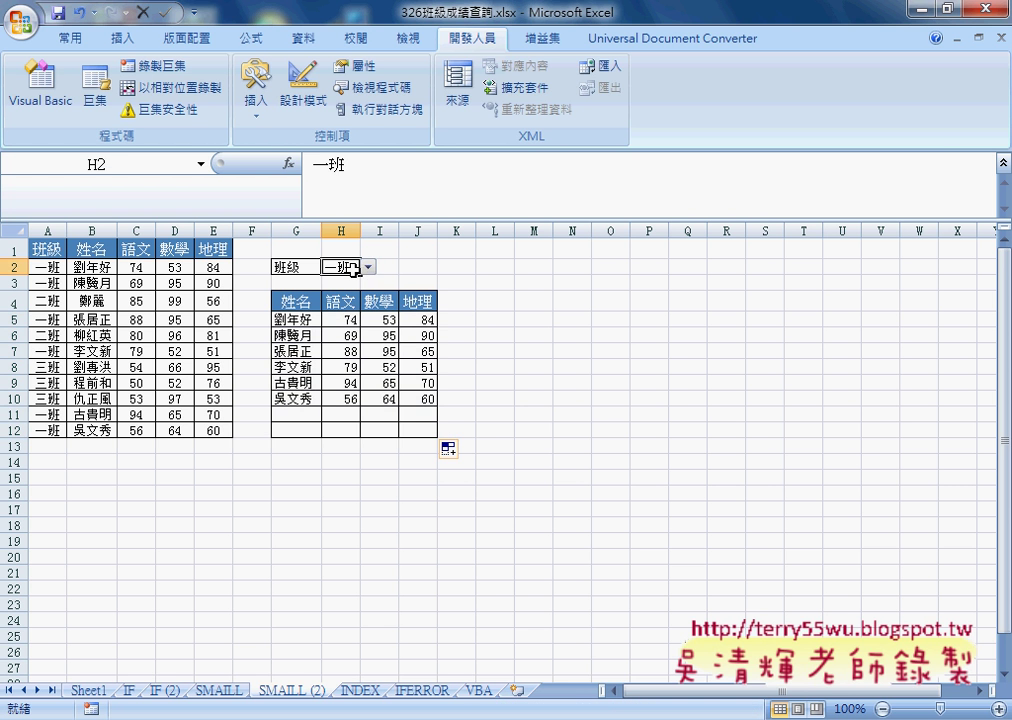
left_click(368, 267)
left_click(343, 291)
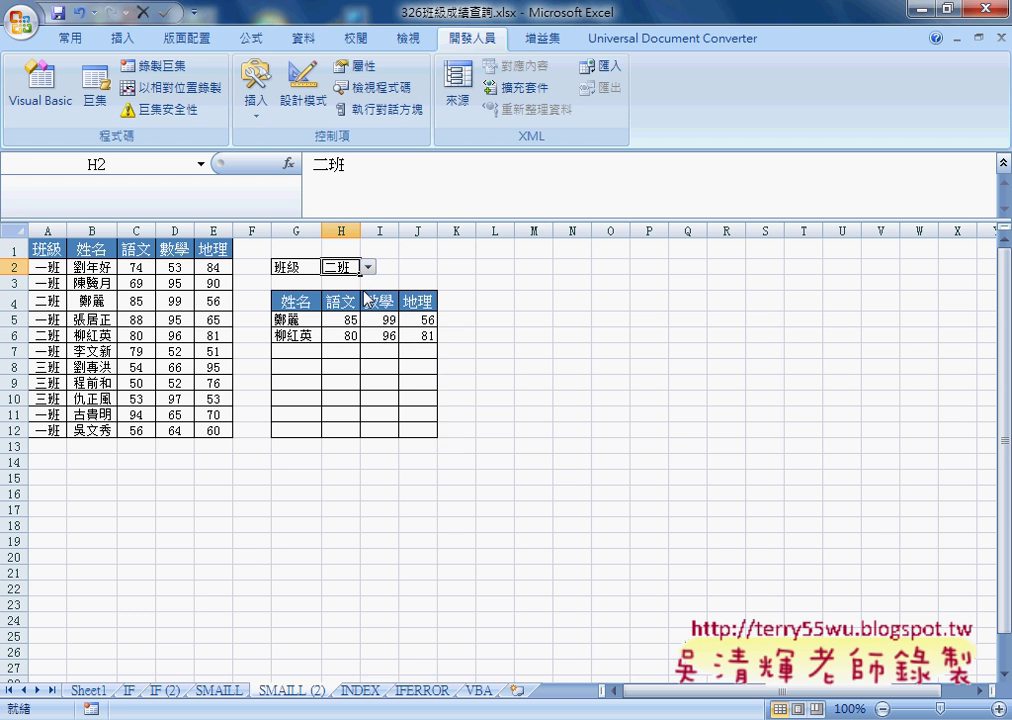
left_click(368, 267)
left_click(345, 305)
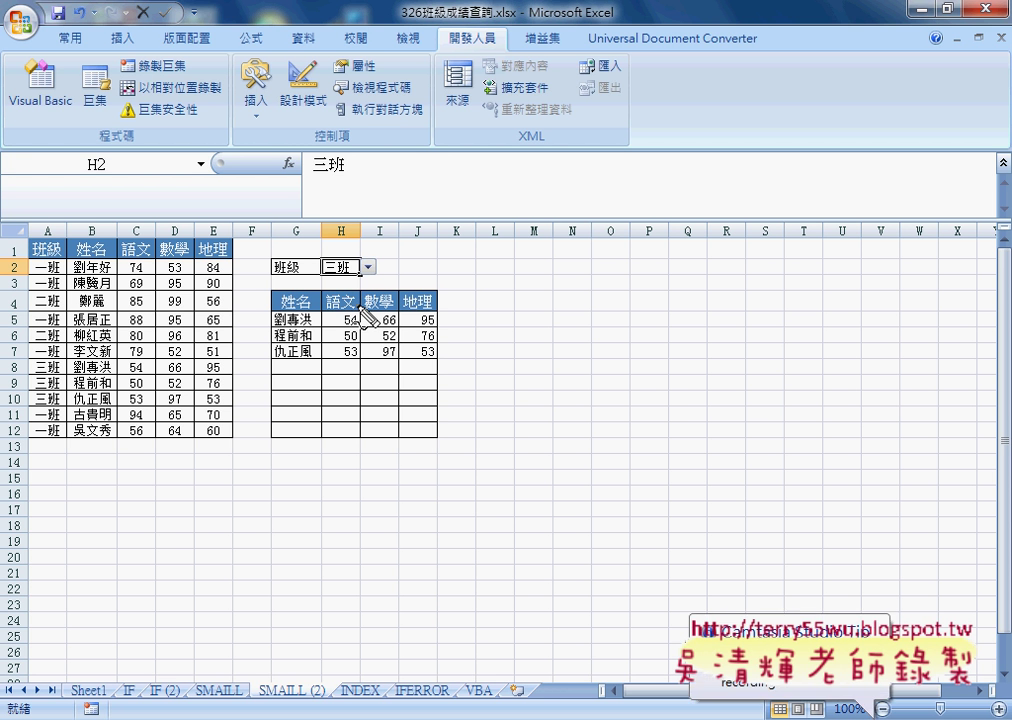
mouse_move(258, 197)
left_mouse_down()
mouse_move(260, 490)
mouse_move(163, 462)
mouse_move(188, 476)
left_mouse_up()
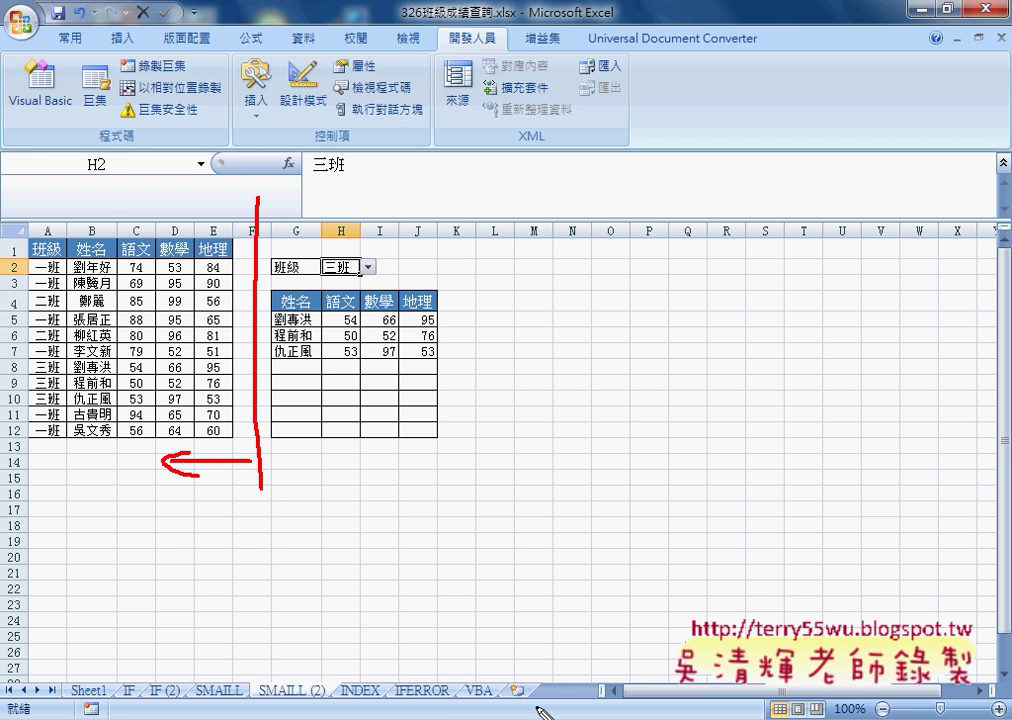
left_click_drag(525, 678, 522, 680)
mouse_move(140, 440)
left_mouse_down()
mouse_move(385, 600)
mouse_move(515, 668)
mouse_move(532, 652)
left_mouse_up()
mouse_move(105, 437)
left_mouse_down()
mouse_move(18, 404)
mouse_move(113, 432)
left_mouse_up()
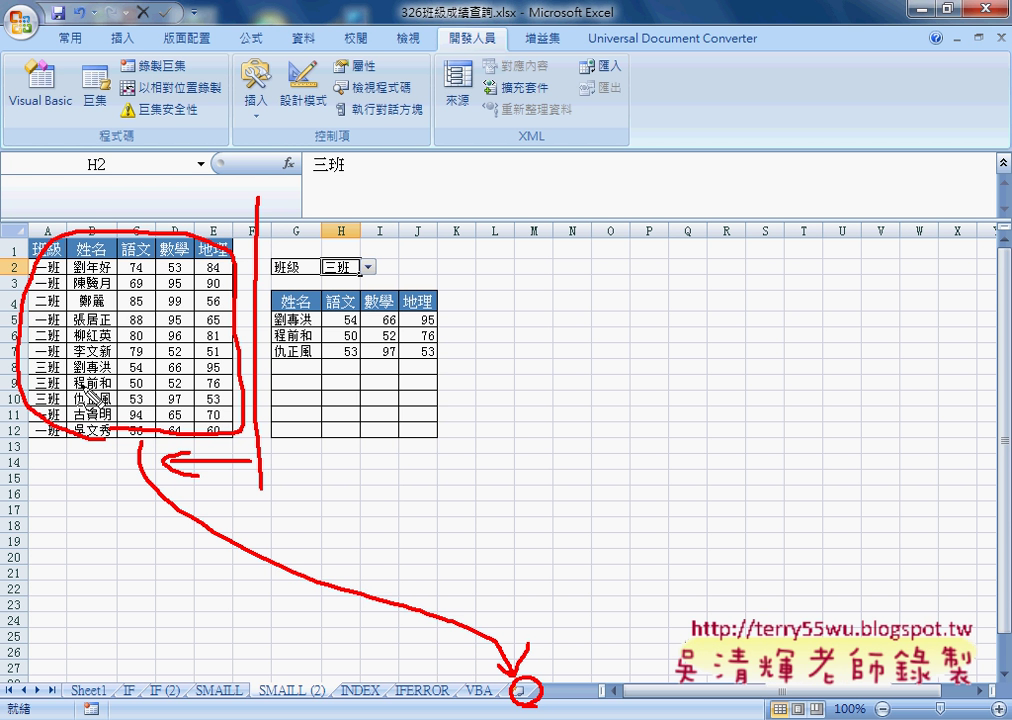
key("Escape")
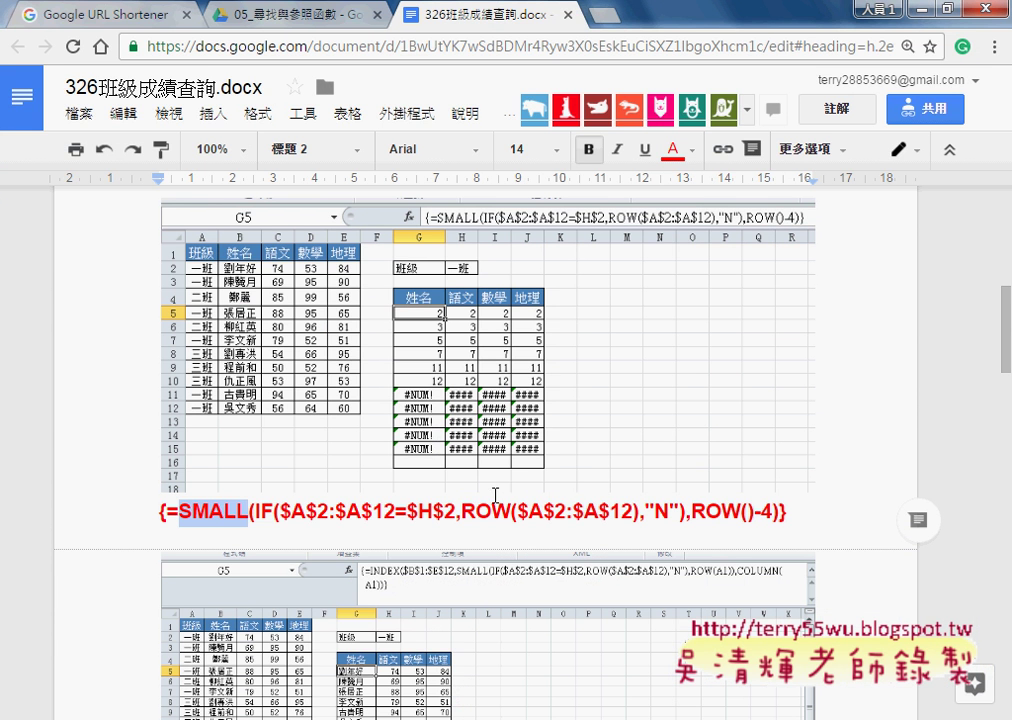
Highlight the INDEX formula in the notes, then the full IFERROR(INDEX(...),"") formula
scroll(494, 495, "down", 2)
scroll(494, 495, "down", 2)
scroll(494, 495, "down", 2)
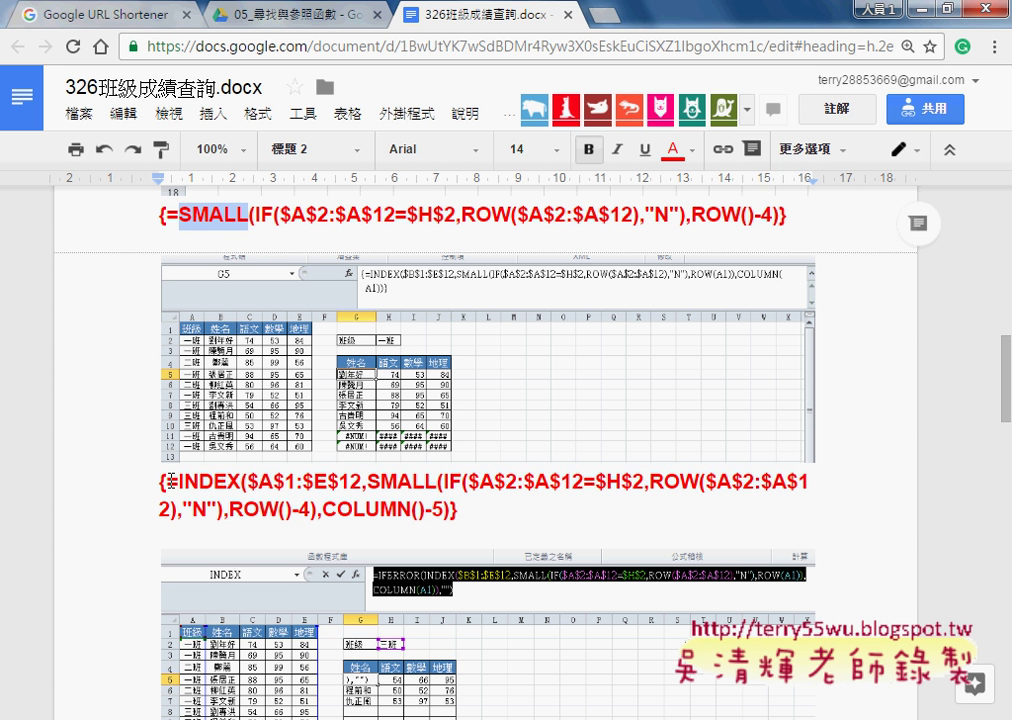
left_click_drag(166, 483, 452, 511)
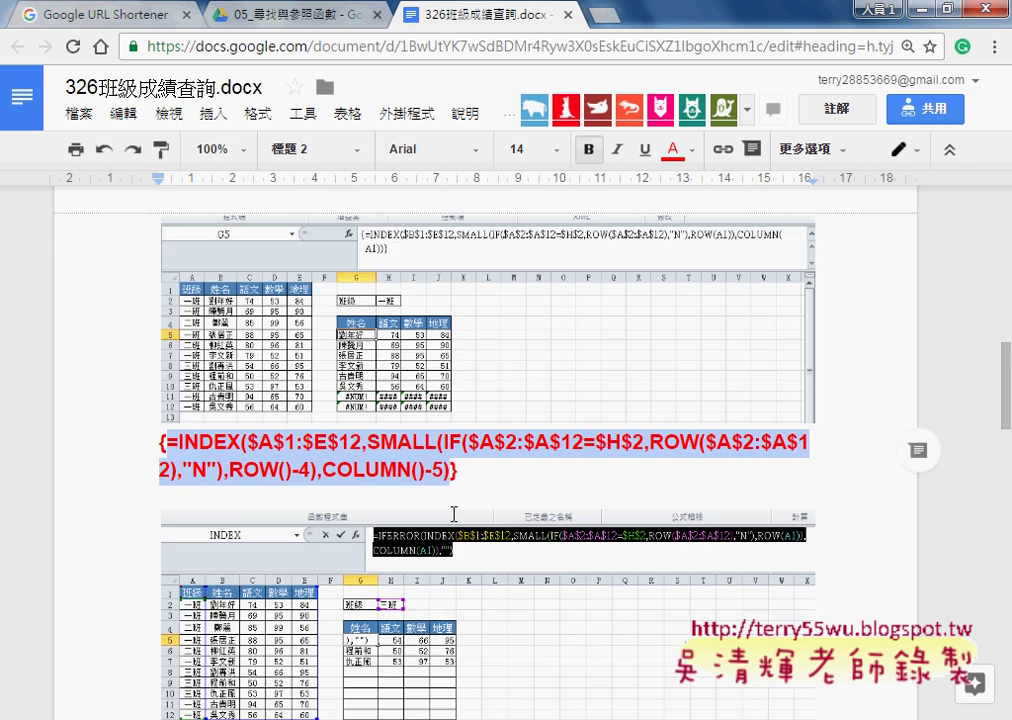
scroll(453, 512, "down", 4)
left_click_drag(160, 399, 602, 429)
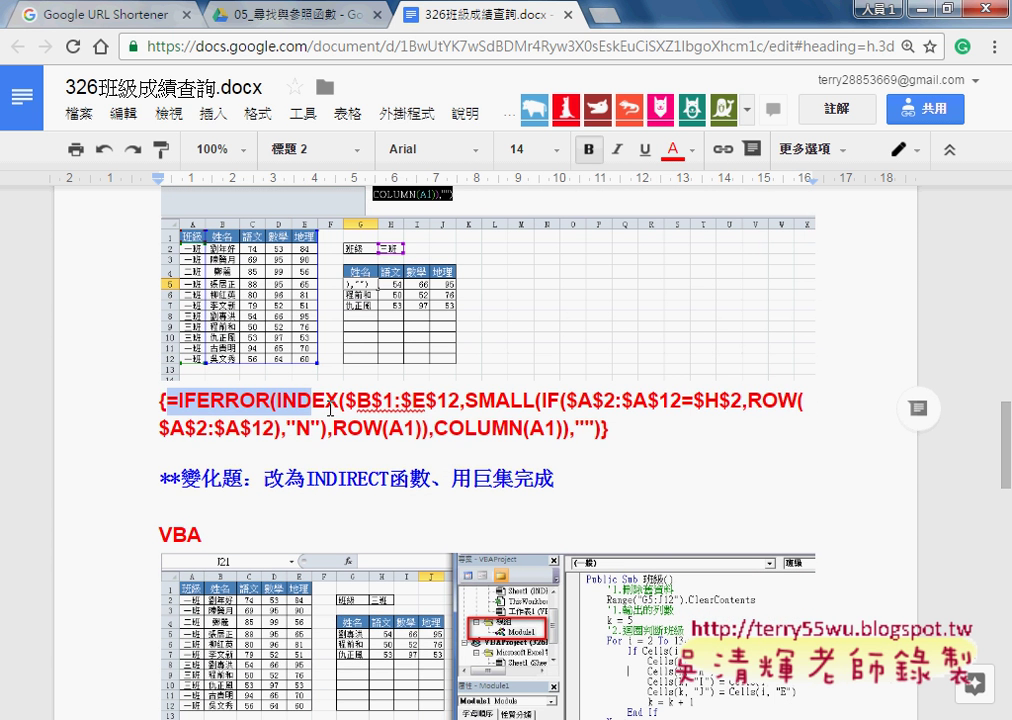